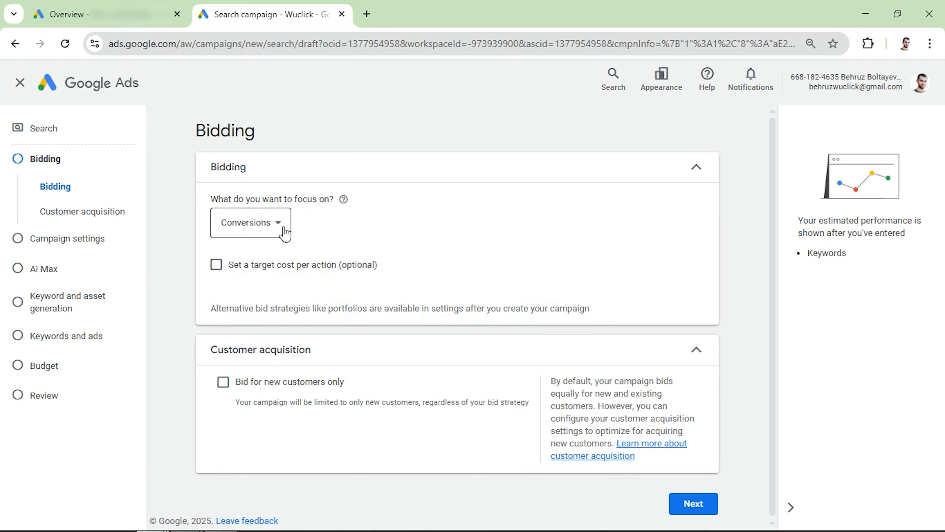
# - Set the campaign's bidding focus to Clicks and enable a maximum cost per click bid limit
pyautogui.click(252, 350)
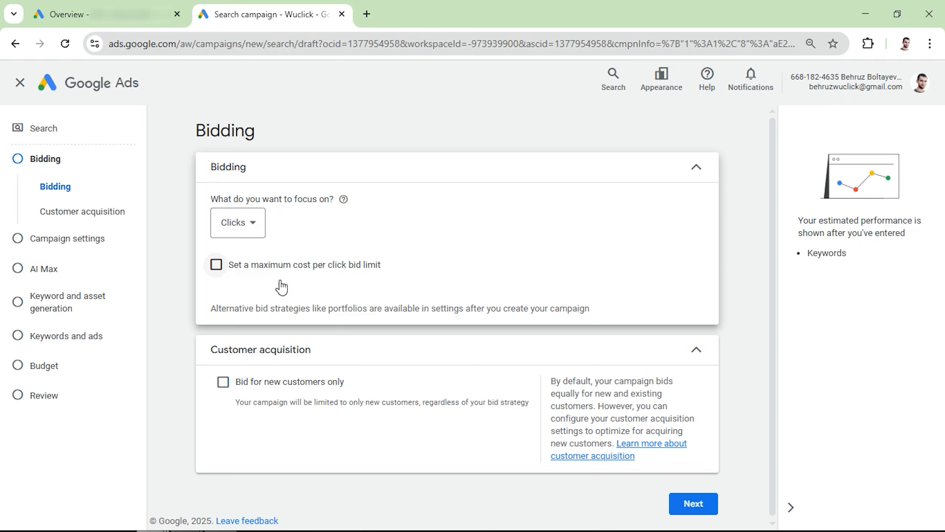
pyautogui.click(296, 267)
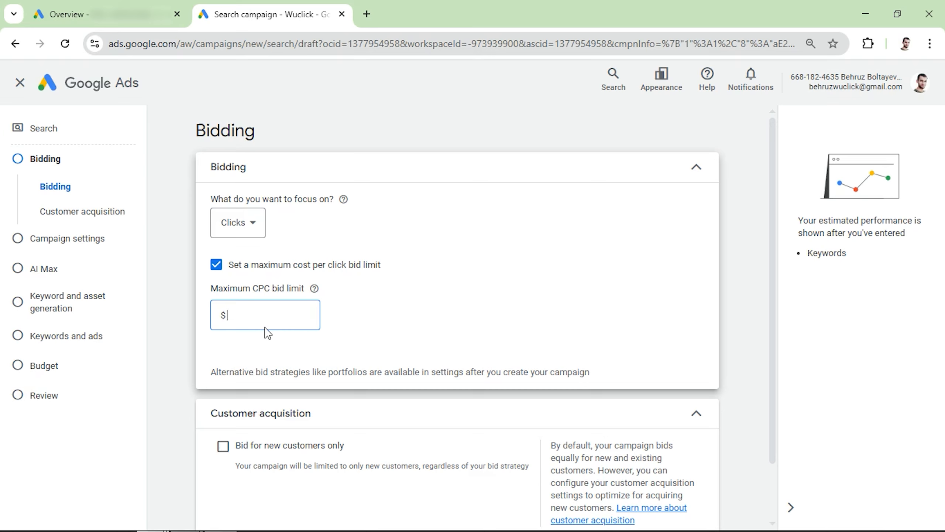
# - Open Keyword Planner in a new browser tab and discover new keyword ideas for "hvac services near me"
pyautogui.click(366, 14)
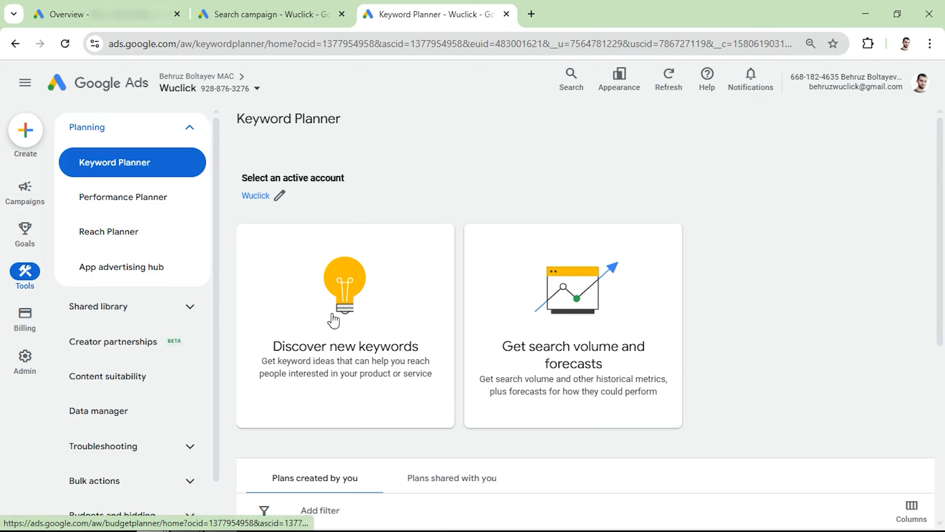
pyautogui.click(363, 339)
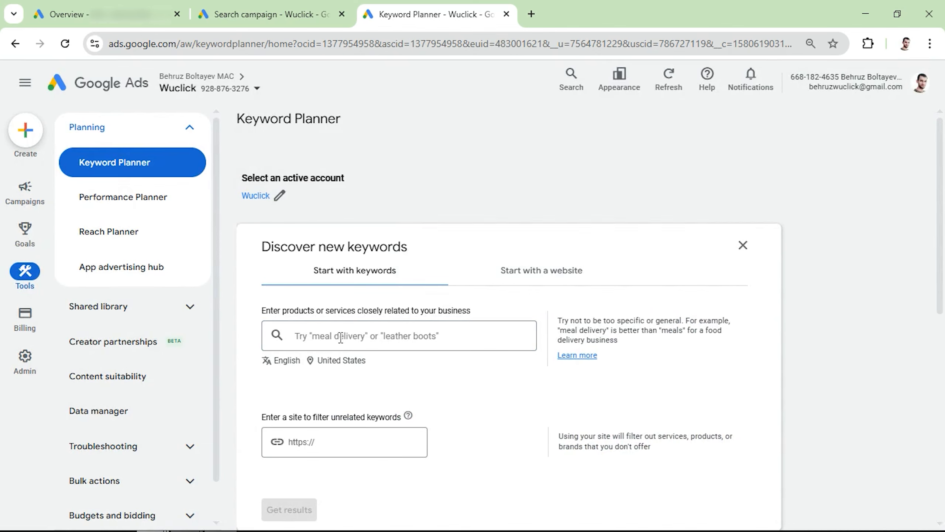
pyautogui.click(340, 338)
pyautogui.write('hvac services near me')
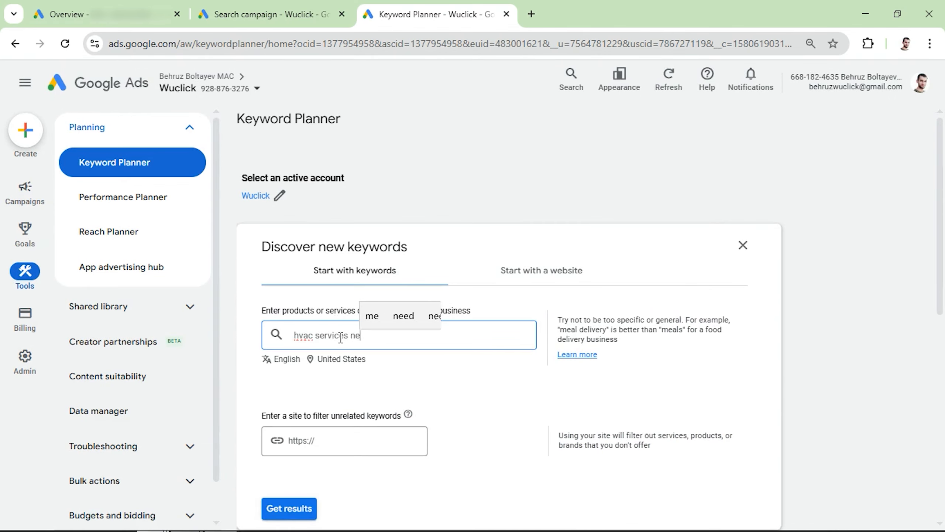
pyautogui.press('Return')
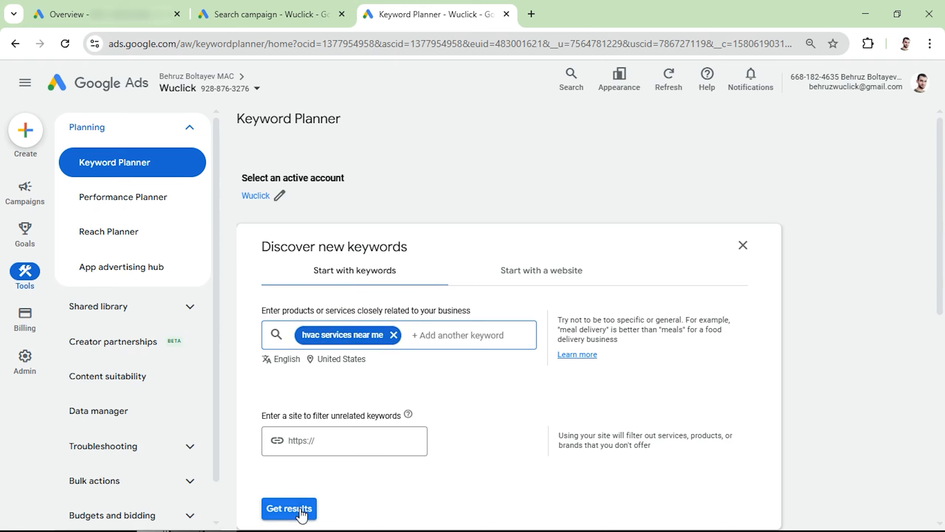
pyautogui.click(289, 508)
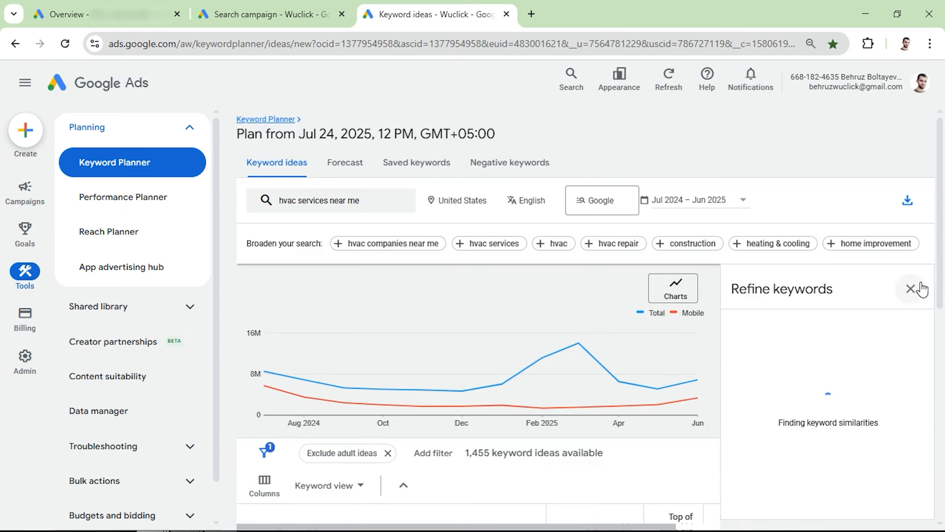
# - Review the average monthly searches and the high and low top of page bids for the United States keyword ideas
pyautogui.scroll(-5, 657, 385)
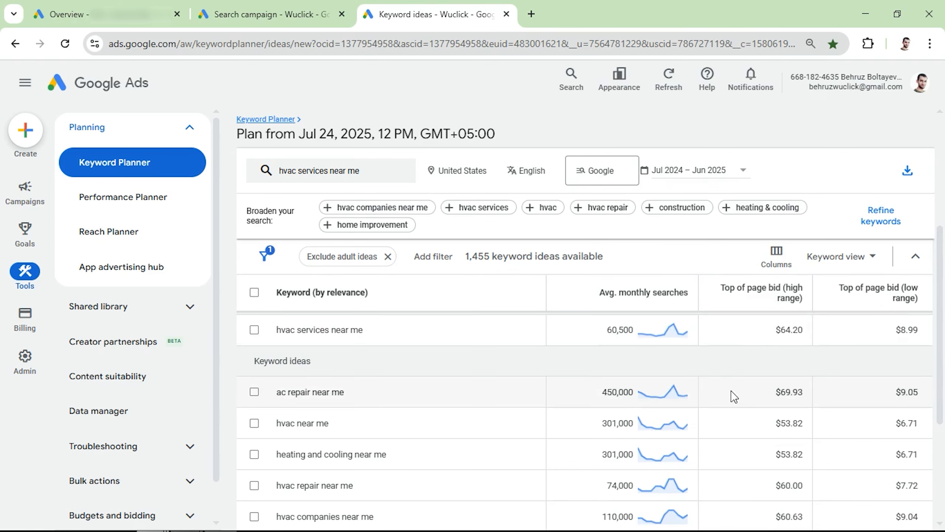
pyautogui.click(776, 257)
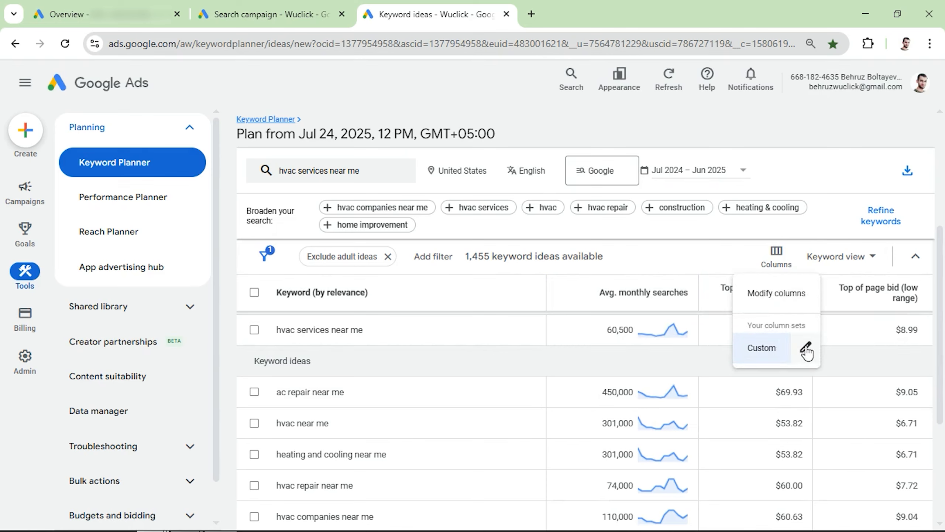
pyautogui.click(849, 429)
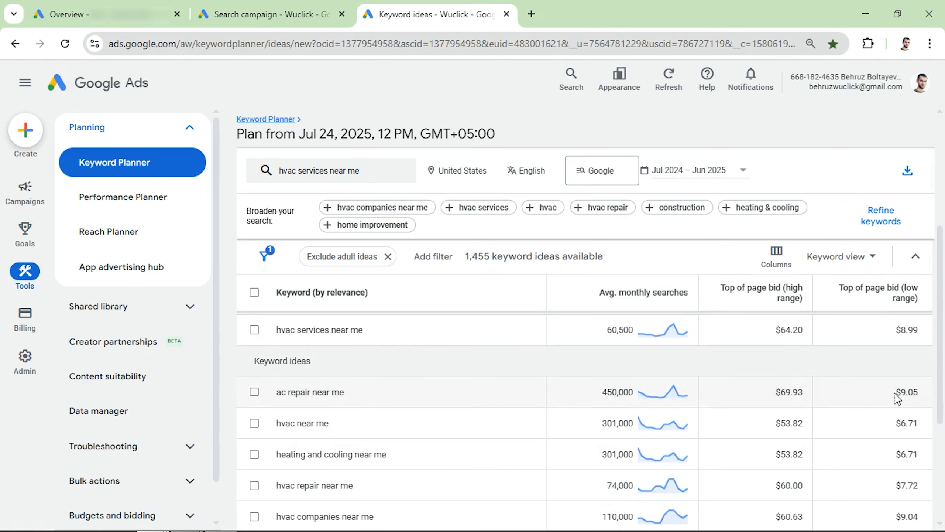
pyautogui.scroll(-3, 893, 428)
pyautogui.scroll(-2, 890, 473)
pyautogui.scroll(6, 856, 447)
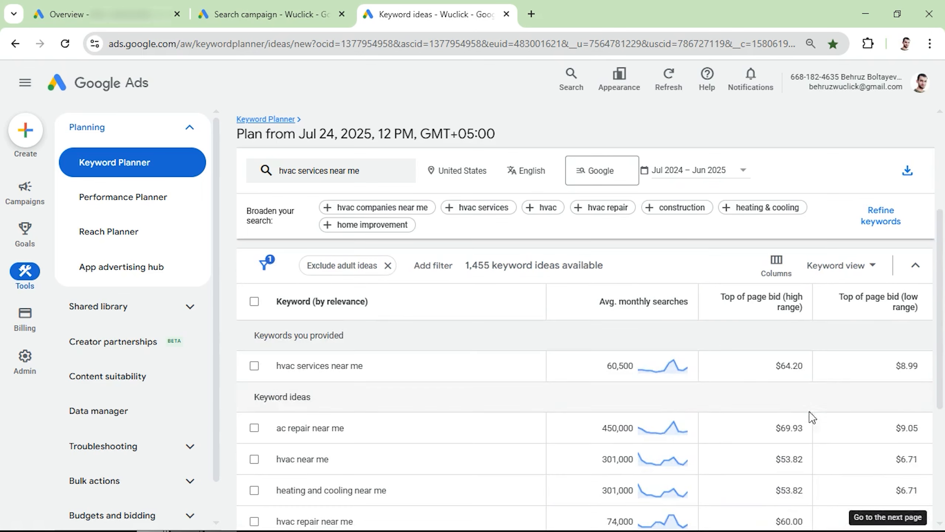
pyautogui.moveTo(671, 303)
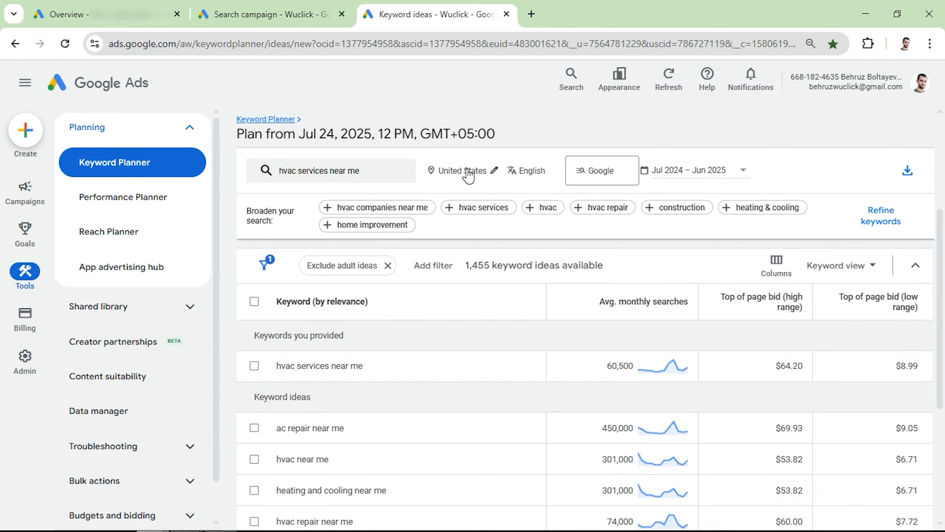
# - Replace the United States with the city of New York, New York, United States as the keyword plan's location
pyautogui.click(497, 172)
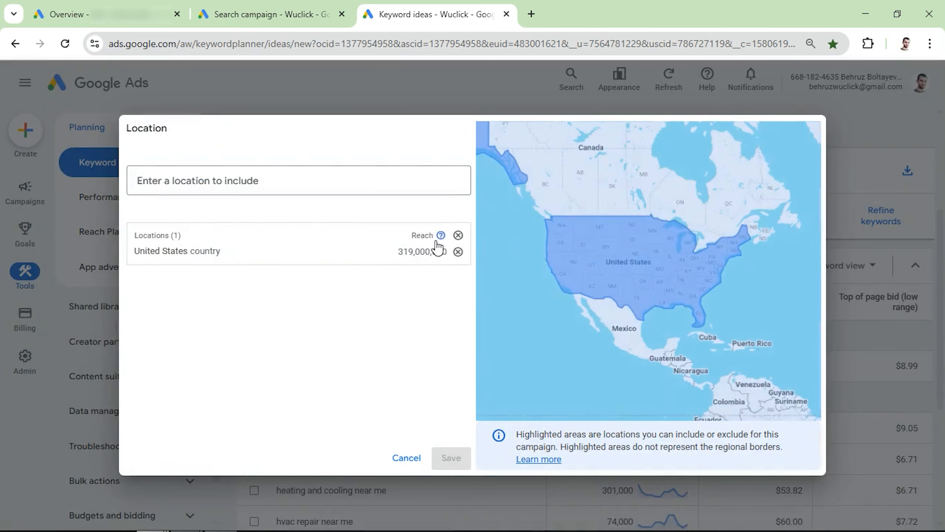
pyautogui.click(461, 253)
pyautogui.click(349, 191)
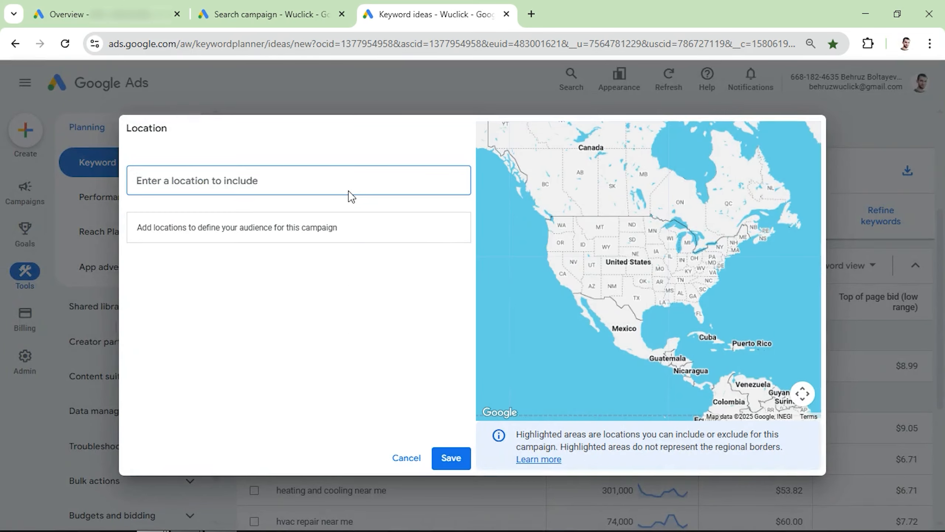
pyautogui.write('new york city')
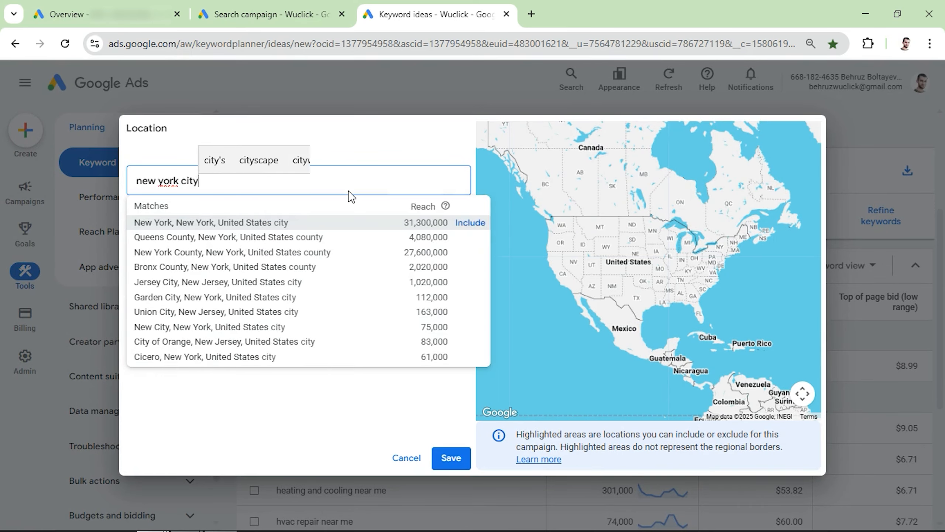
pyautogui.click(469, 222)
pyautogui.click(452, 458)
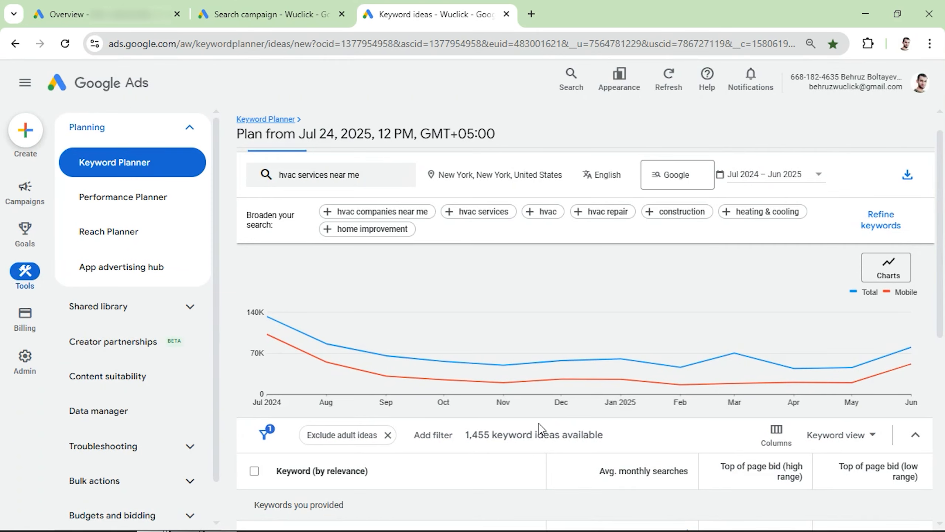
# - Compare the high and low top of page bids of the HVAC keyword ideas for New York
pyautogui.scroll(-5, 559, 428)
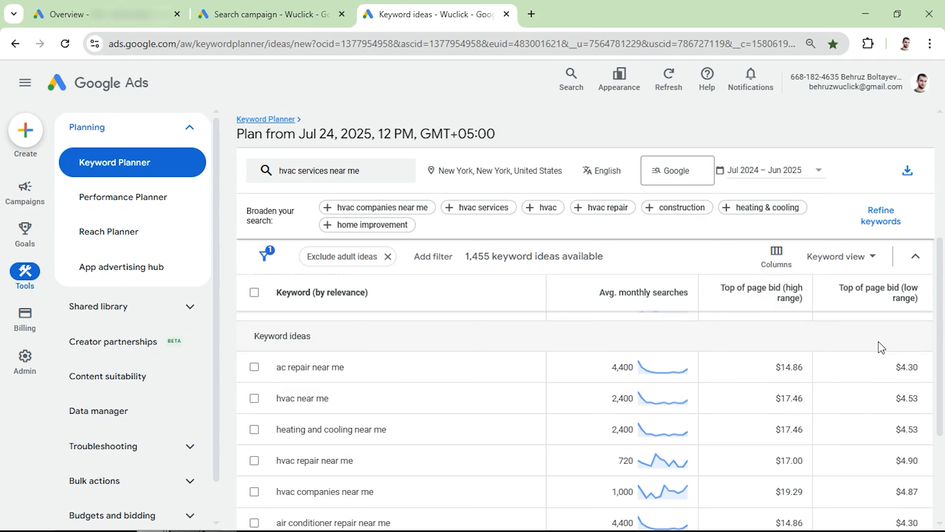
pyautogui.scroll(-5, 882, 347)
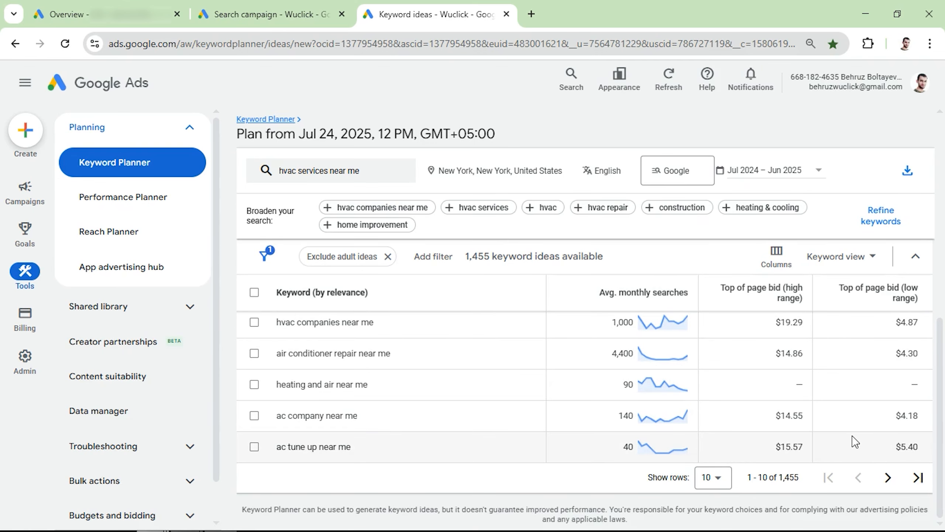
pyautogui.scroll(3, 856, 441)
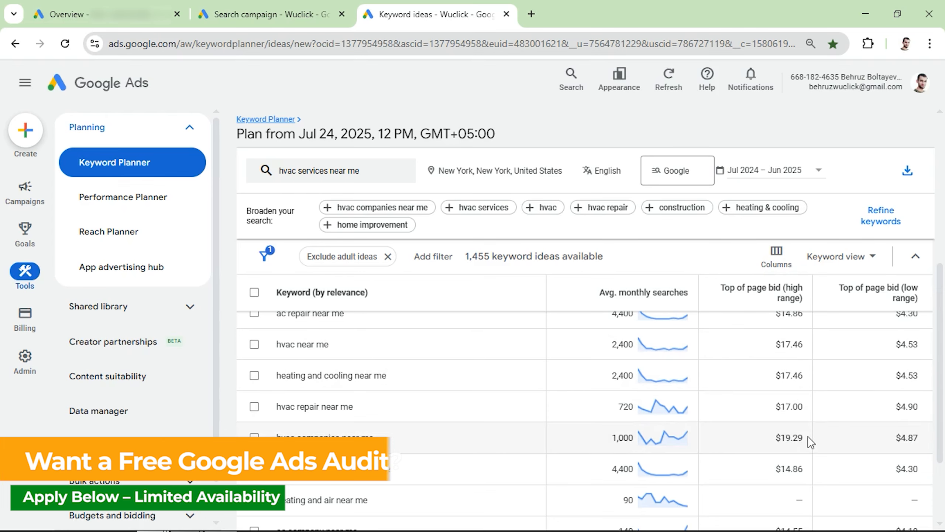
pyautogui.scroll(-3, 810, 442)
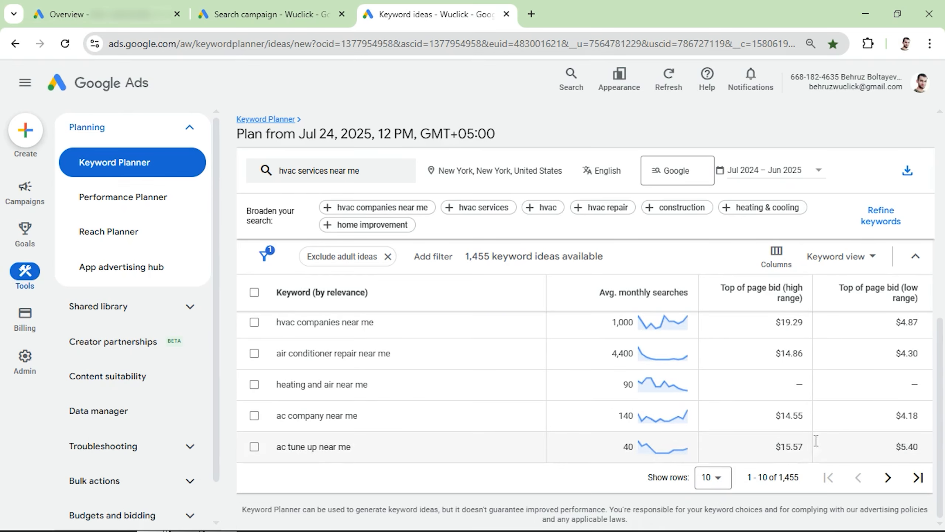
pyautogui.scroll(4, 816, 440)
pyautogui.scroll(-2, 887, 488)
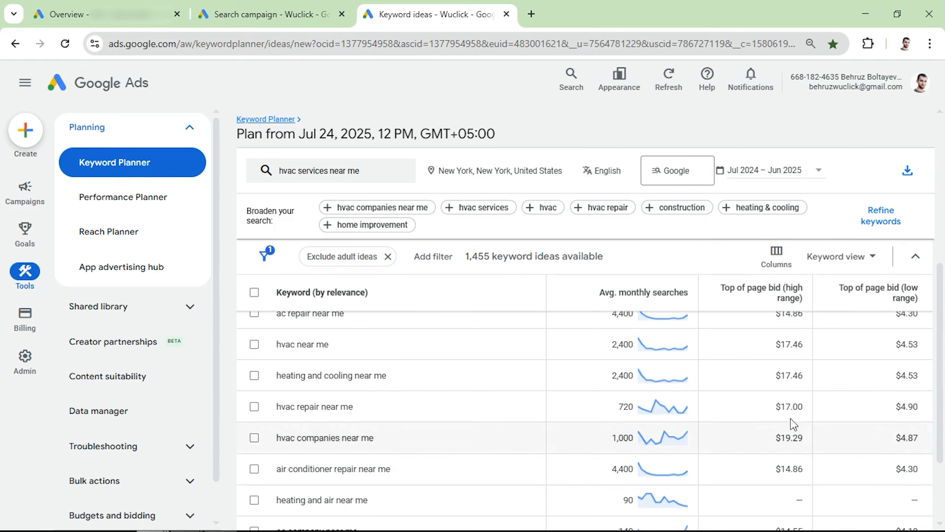
# - Return to the search campaign draft, set the maximum CPC bid limit to $5, and continue to the campaign settings
pyautogui.click(266, 14)
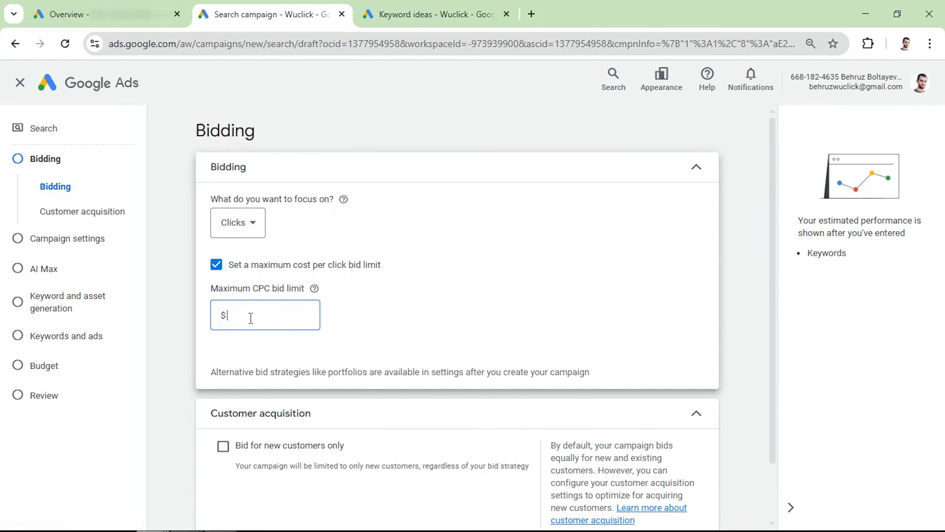
pyautogui.write('5')
pyautogui.click(277, 370)
pyautogui.scroll(-2, 281, 357)
pyautogui.click(692, 501)
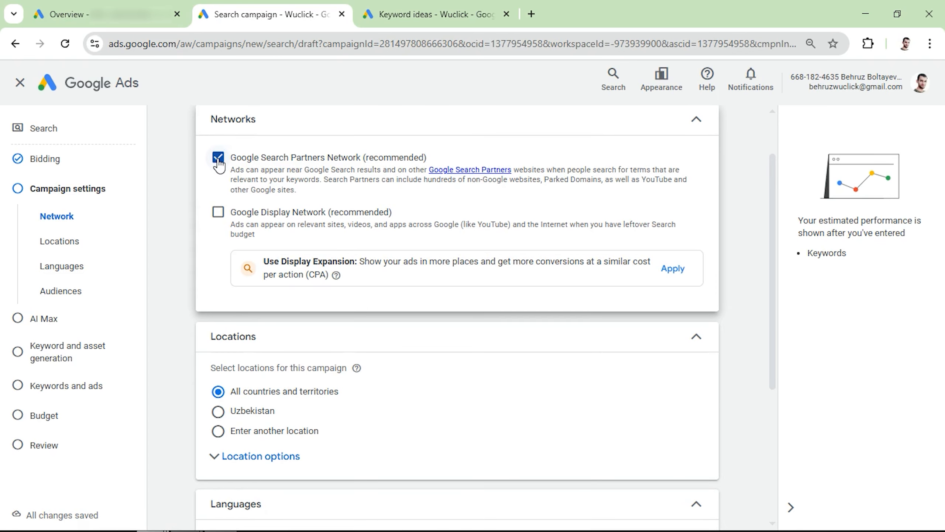
# - Exclude the Google Search Partners Network and target the city of New York, New York, United States as the campaign location
pyautogui.click(219, 157)
pyautogui.scroll(-3, 219, 261)
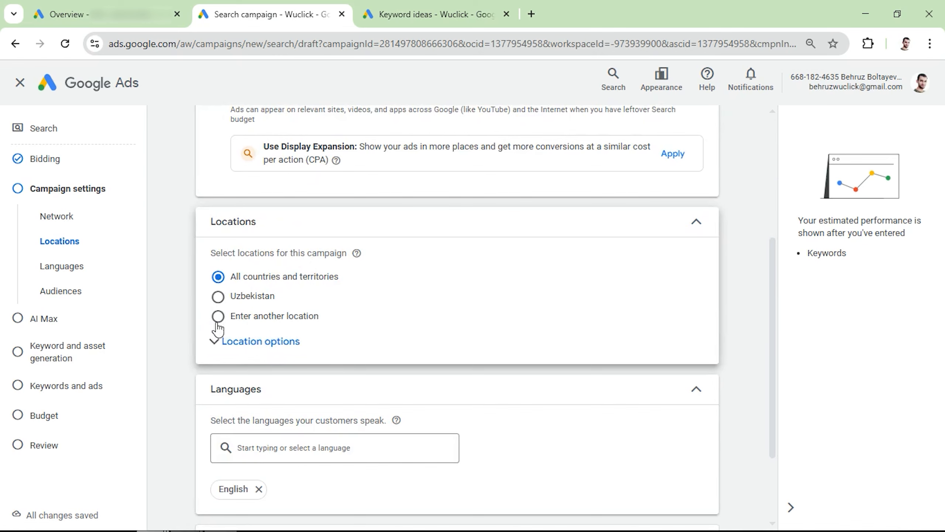
pyautogui.click(218, 316)
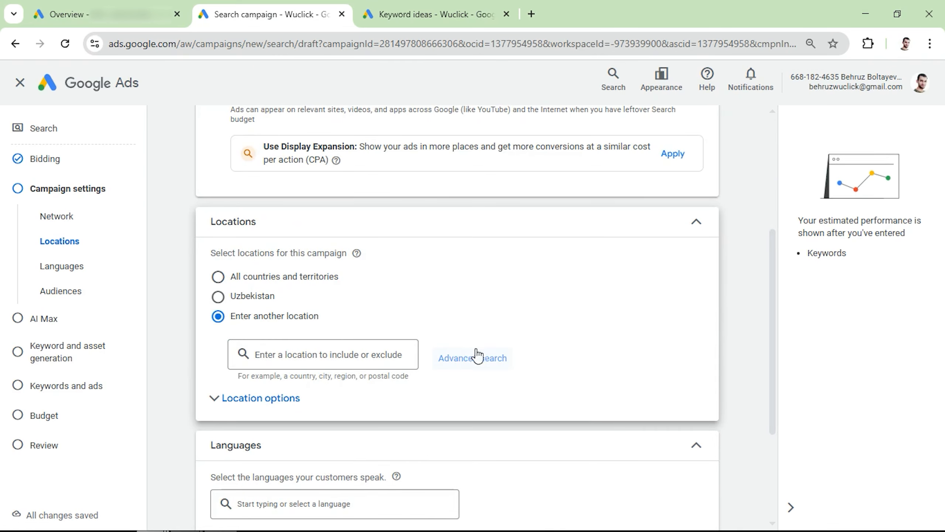
pyautogui.click(446, 358)
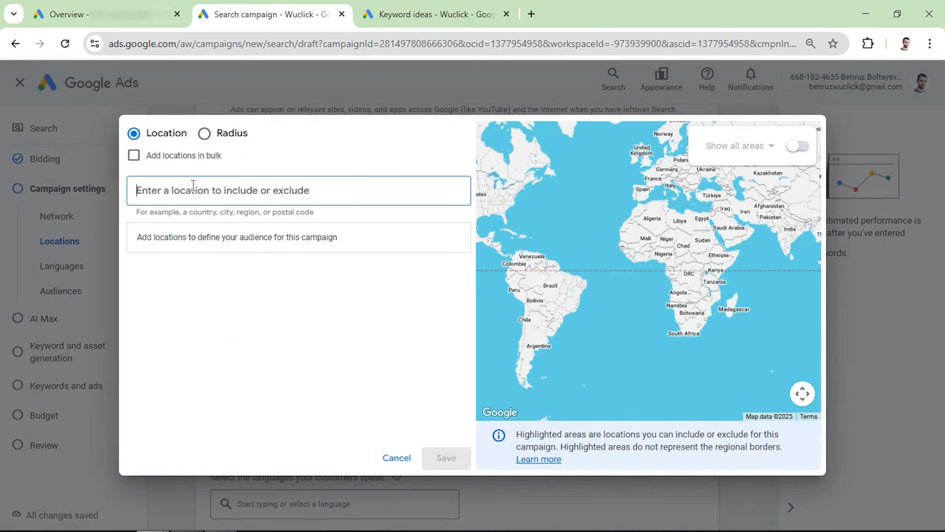
pyautogui.write('new yor')
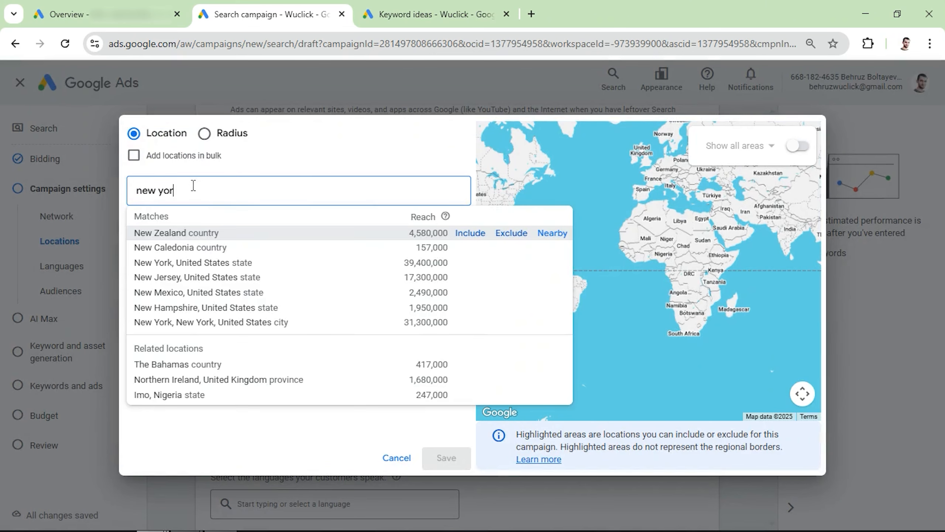
pyautogui.write('k city')
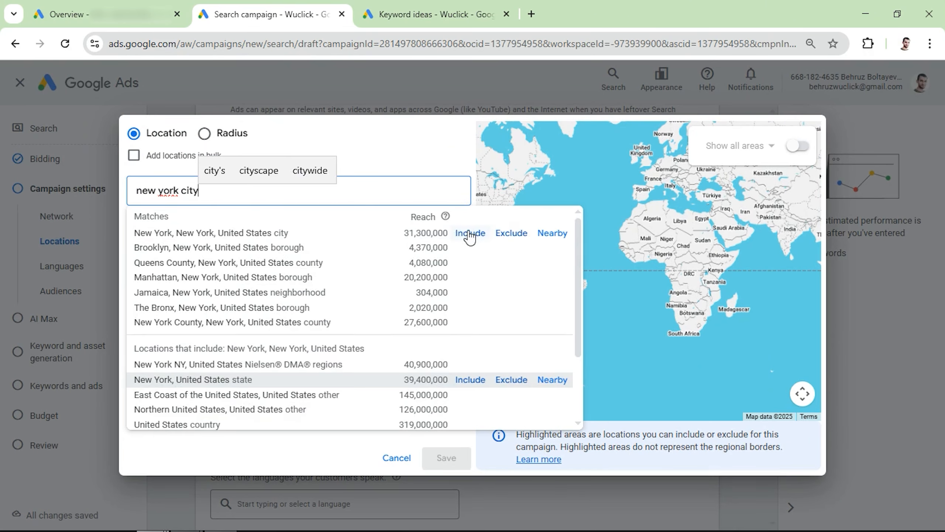
pyautogui.click(470, 233)
pyautogui.click(446, 458)
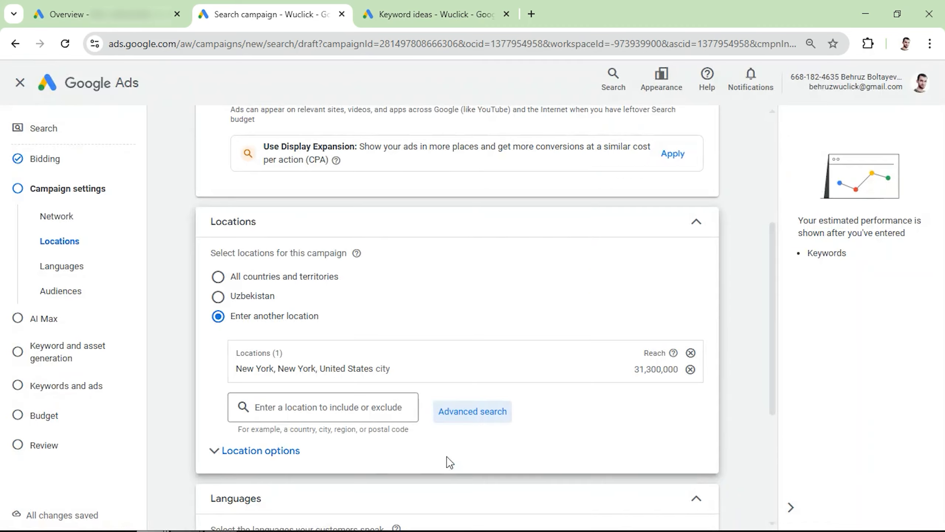
# - Set the location targeting option to "Presence: People in or regularly in your included locations"
pyautogui.scroll(-5, 283, 413)
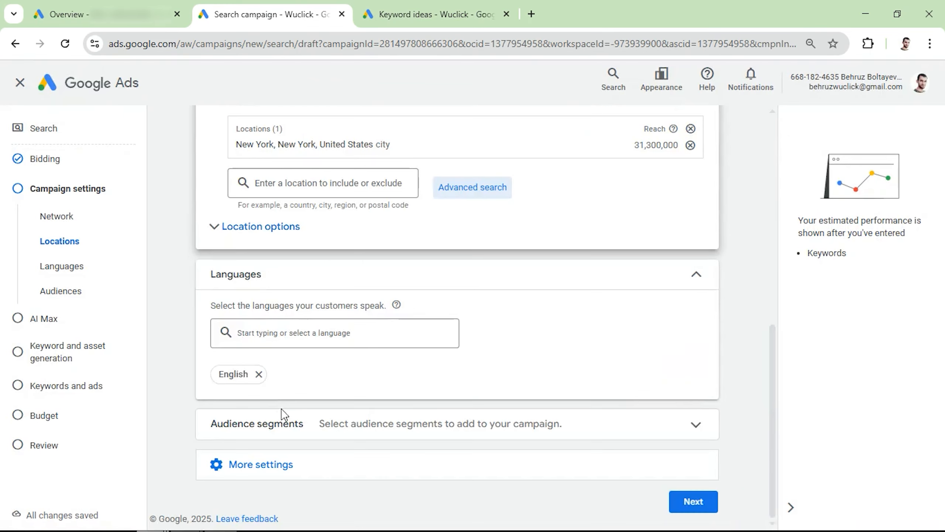
pyautogui.click(249, 235)
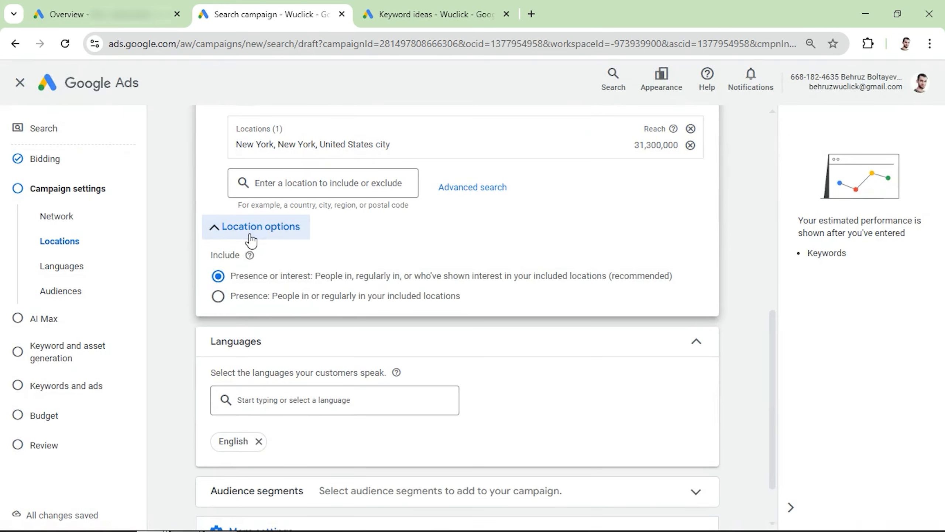
pyautogui.click(256, 304)
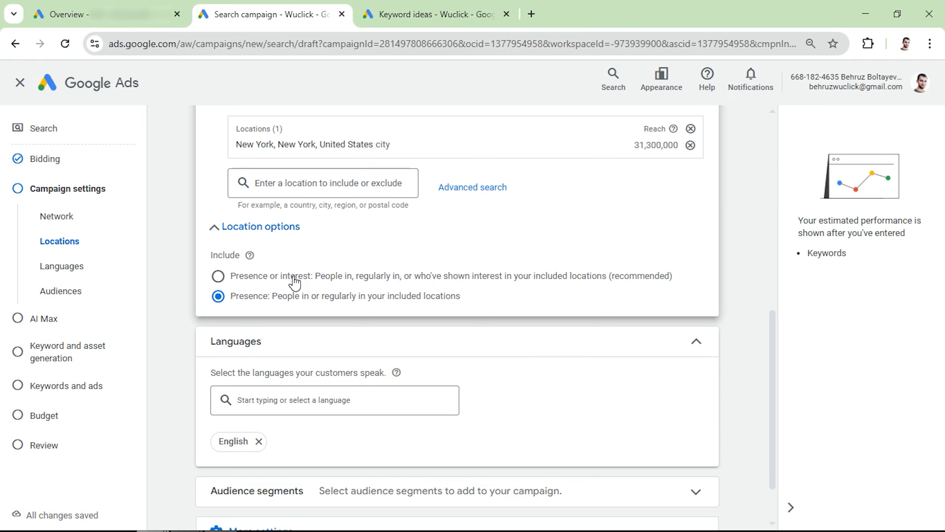
# - Open the ad schedule in the additional campaign settings and set it to Mondays - Fridays from 08:00 to 19:00
pyautogui.scroll(-2, 296, 283)
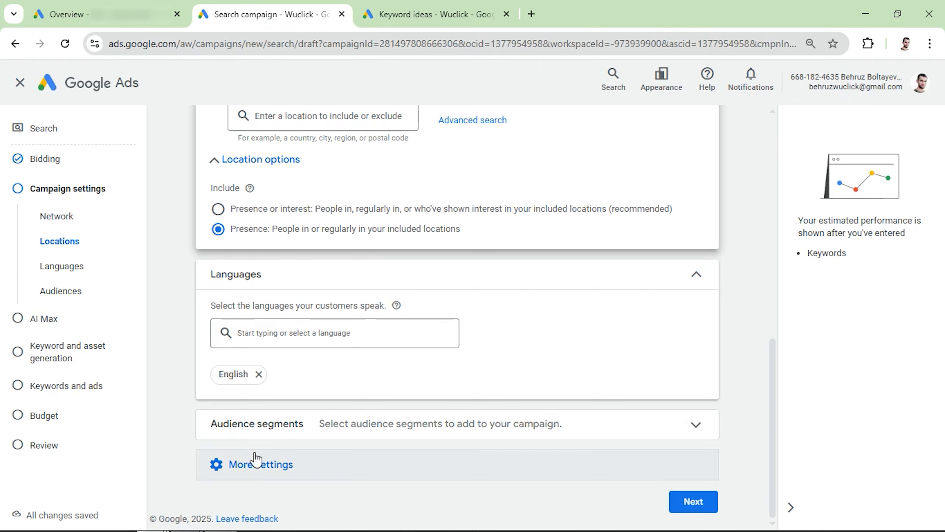
pyautogui.click(256, 465)
pyautogui.scroll(-4, 257, 471)
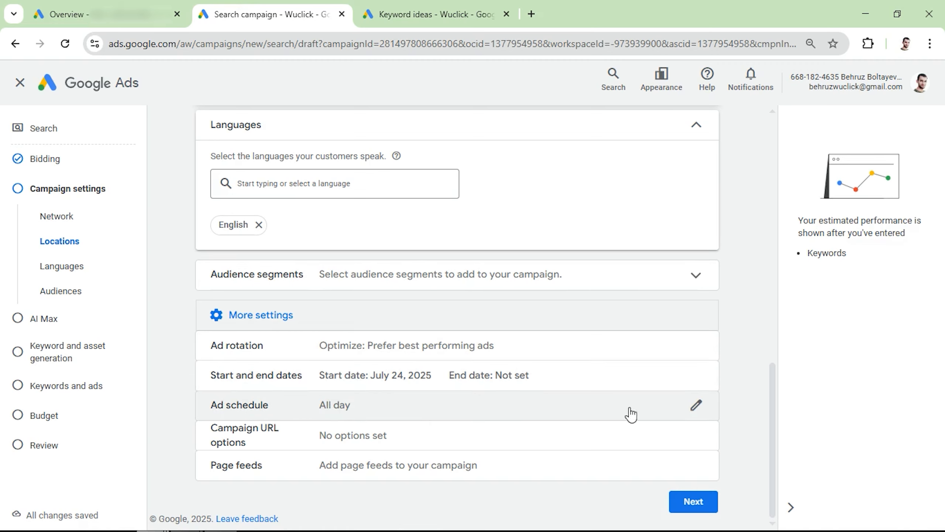
pyautogui.click(696, 407)
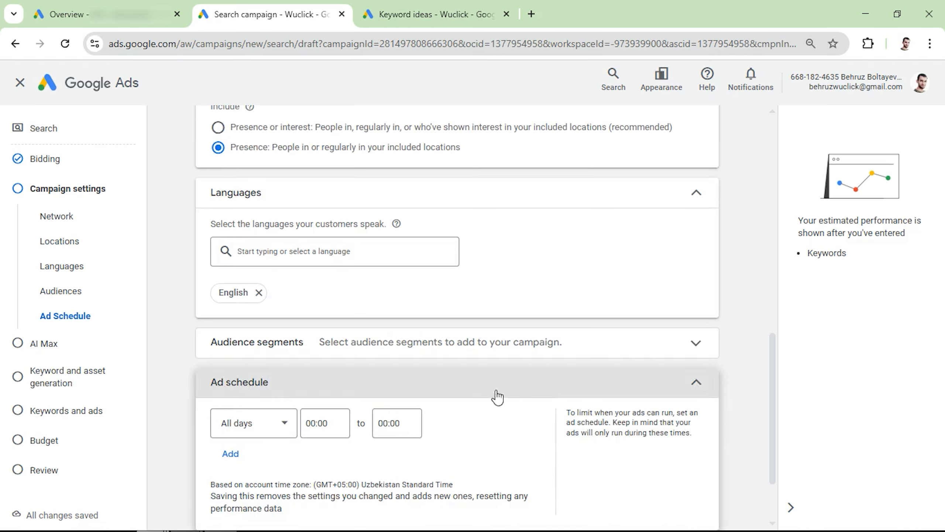
pyautogui.click(253, 337)
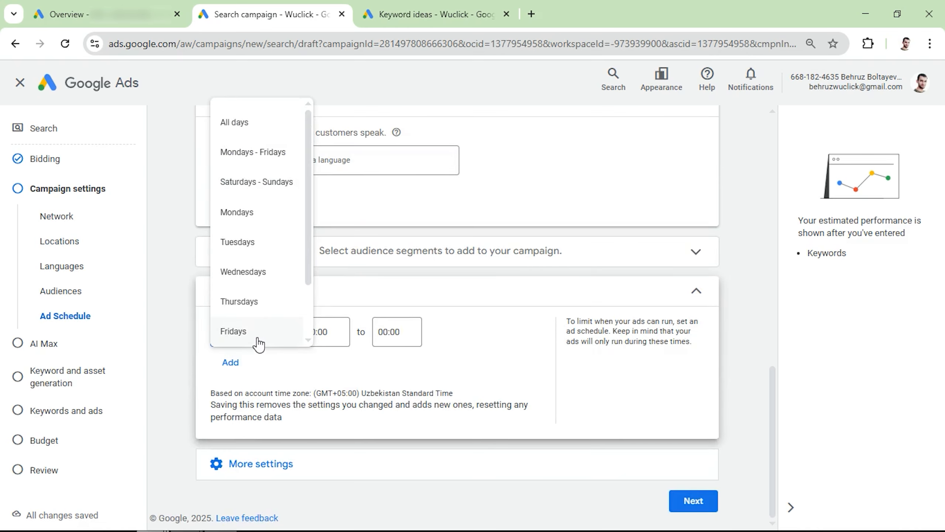
pyautogui.click(248, 164)
pyautogui.click(341, 331)
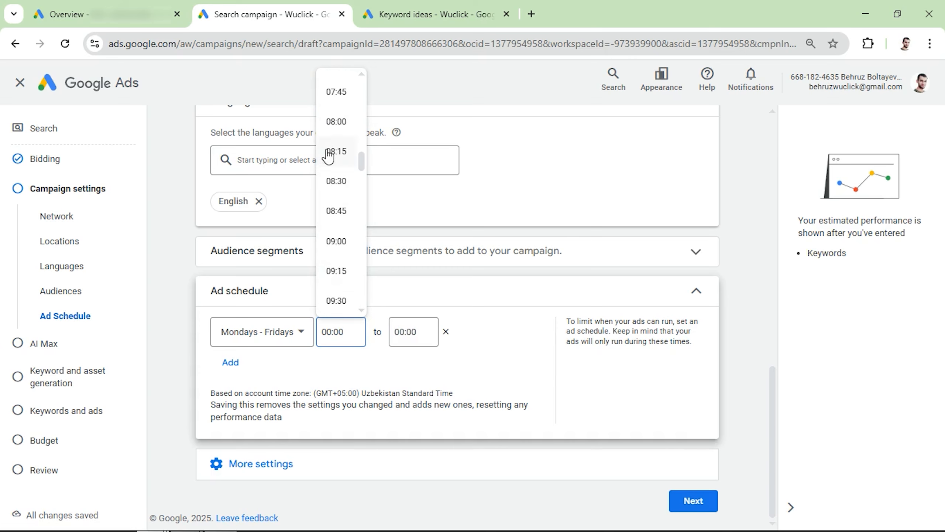
pyautogui.click(332, 154)
pyautogui.click(411, 332)
pyautogui.scroll(-20, 414, 279)
pyautogui.scroll(-10, 415, 256)
pyautogui.click(409, 165)
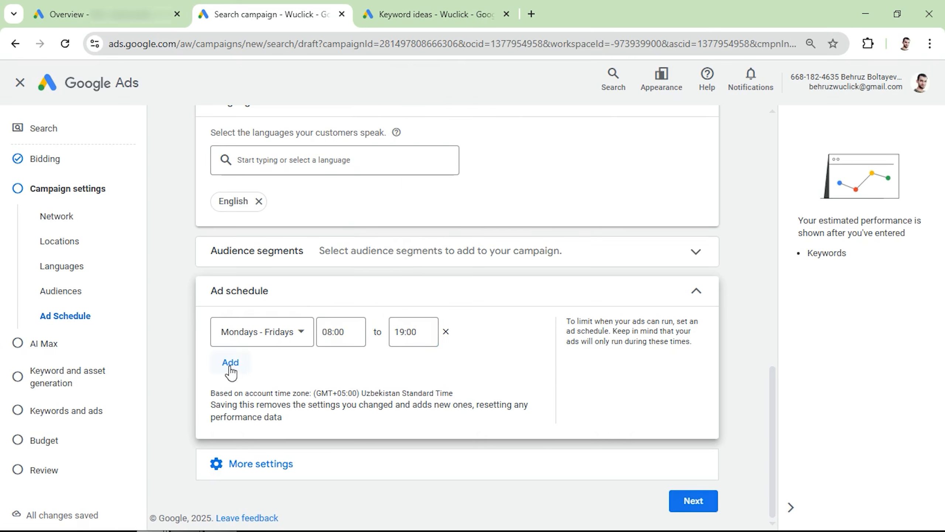
pyautogui.click(230, 363)
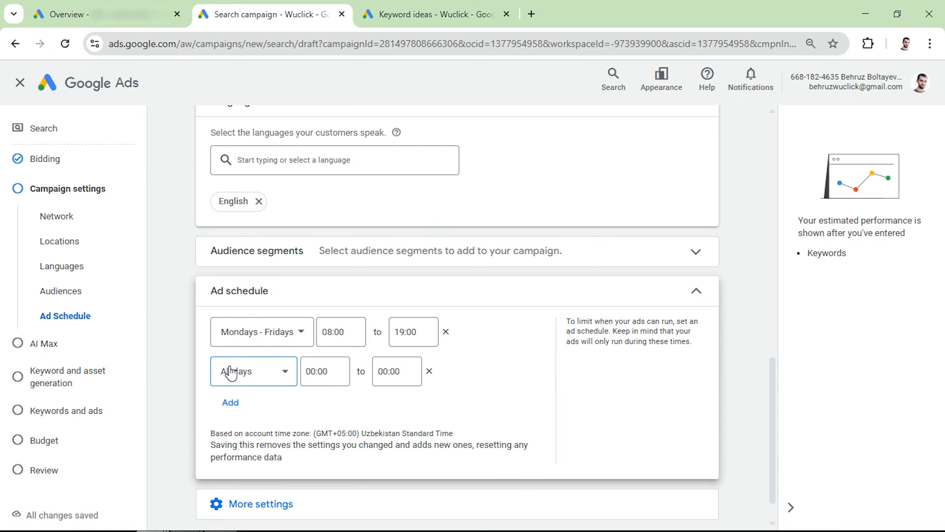
pyautogui.click(232, 373)
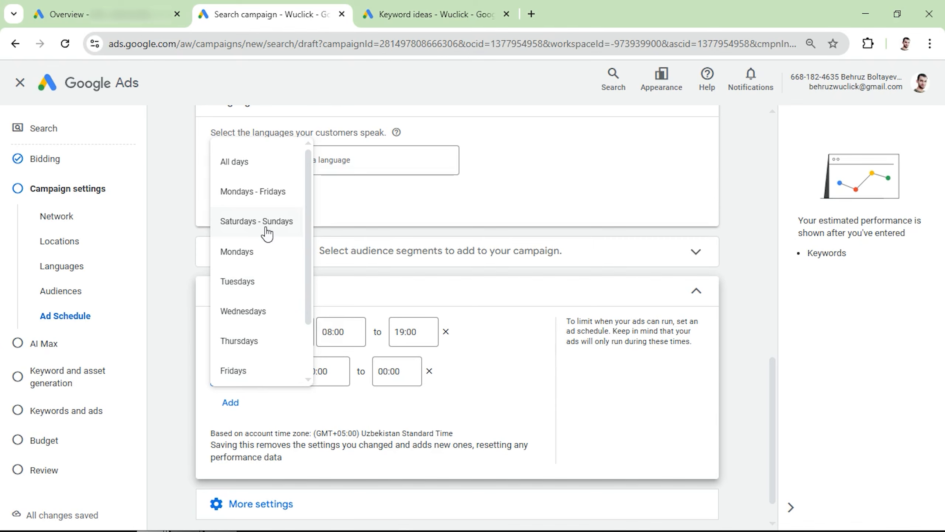
pyautogui.click(429, 370)
pyautogui.click(429, 371)
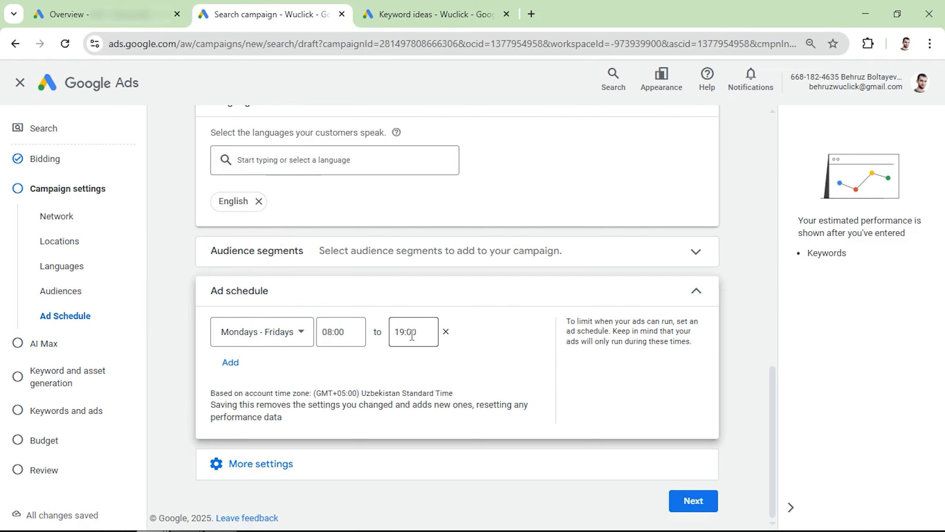
# - Check the remaining additional campaign settings and continue past the AI Max page with its optimization left off
pyautogui.click(241, 471)
pyautogui.scroll(-3, 285, 408)
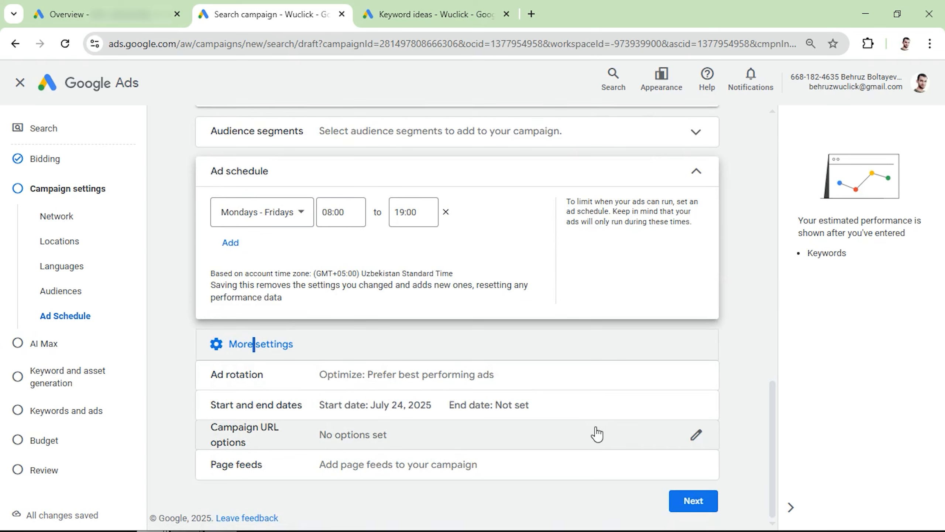
pyautogui.click(695, 502)
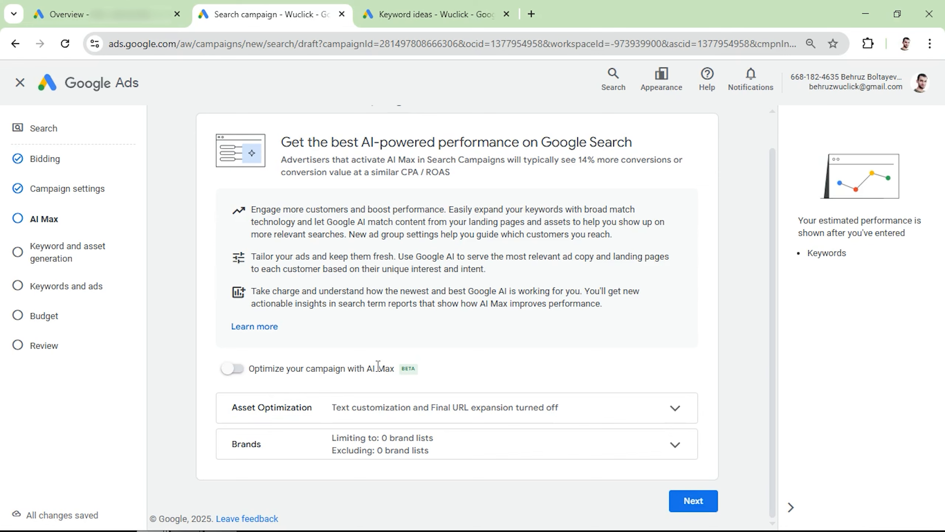
pyautogui.click(691, 501)
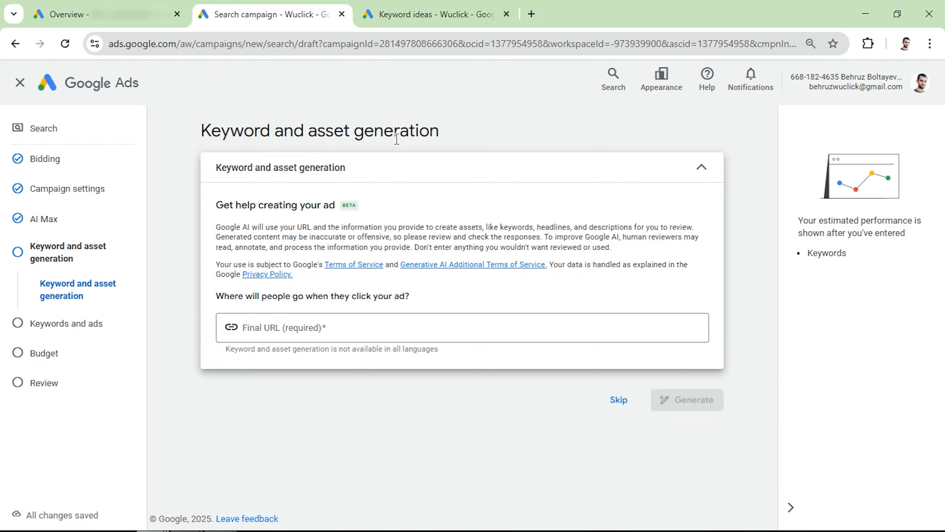
# - Skip the AI keyword and asset generation and go to the keyword entry box of the ad group
pyautogui.moveTo(215, 228); pyautogui.dragTo(275, 224)
pyautogui.click(375, 230)
pyautogui.click(619, 401)
pyautogui.scroll(-5, 246, 331)
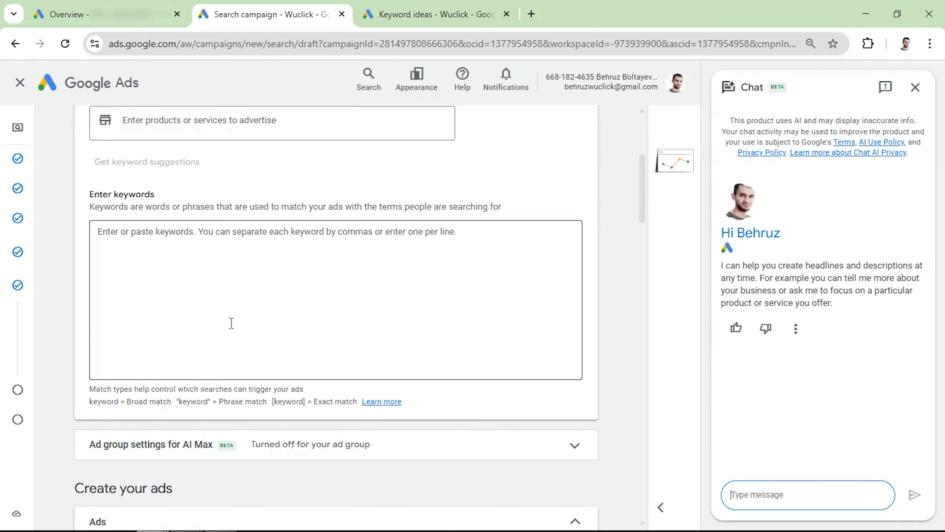
pyautogui.click(203, 290)
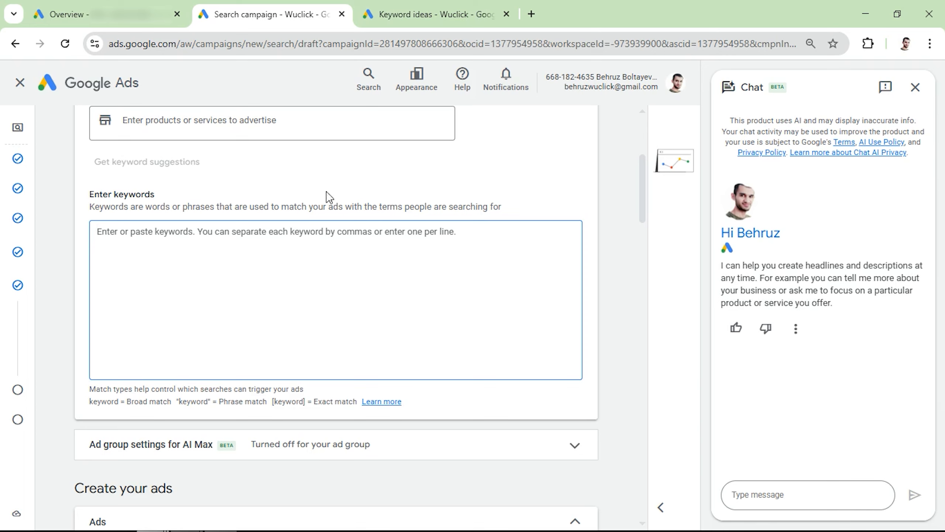
# - Switch to the Keyword Planner ideas and show 500 rows of keyword ideas per page
pyautogui.click(430, 15)
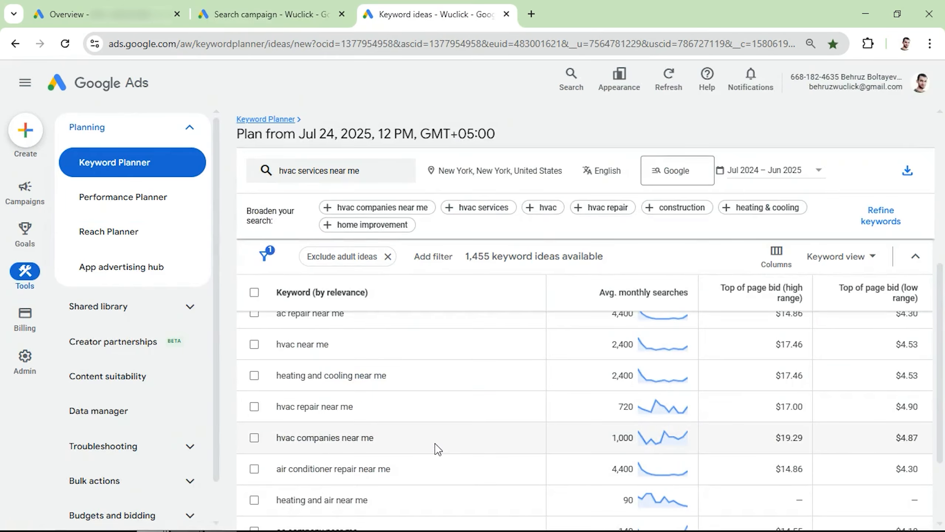
pyautogui.scroll(-3, 438, 449)
pyautogui.click(714, 477)
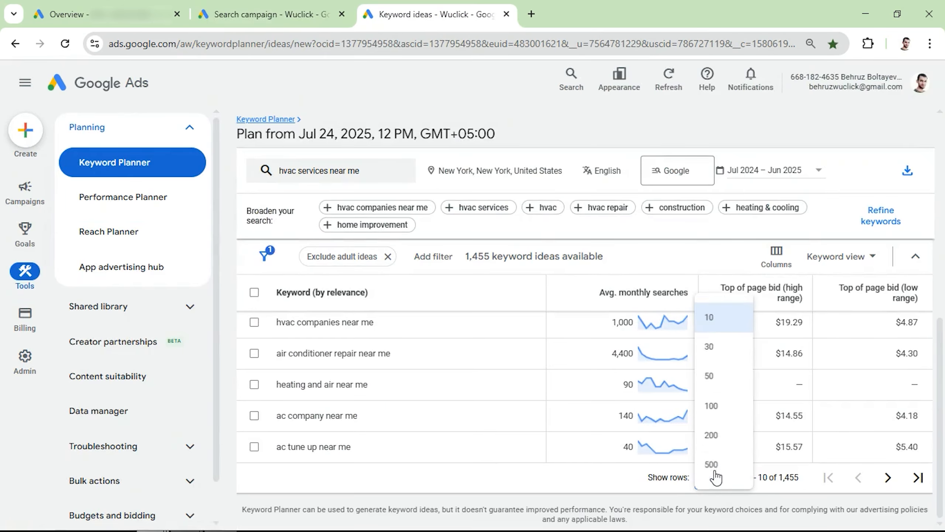
pyautogui.click(712, 464)
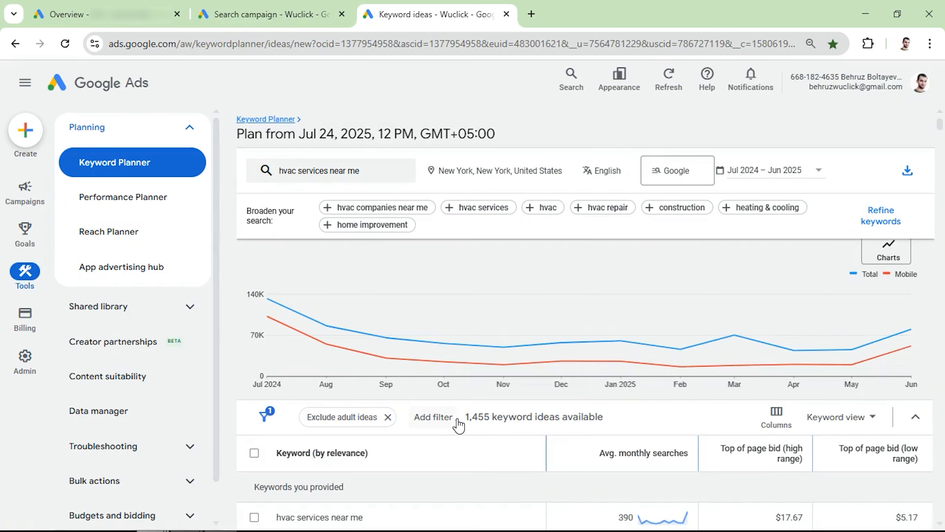
pyautogui.scroll(-3, 457, 423)
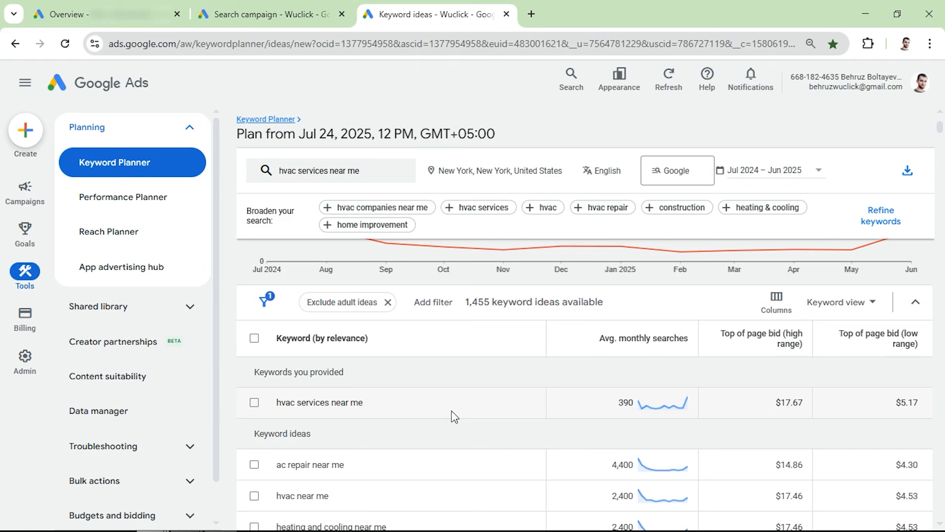
# - Select "hvac services near me", "hvac near me", "hvac repair near me" and "hvac companies near me", and find "hvac" on the page
pyautogui.click(254, 402)
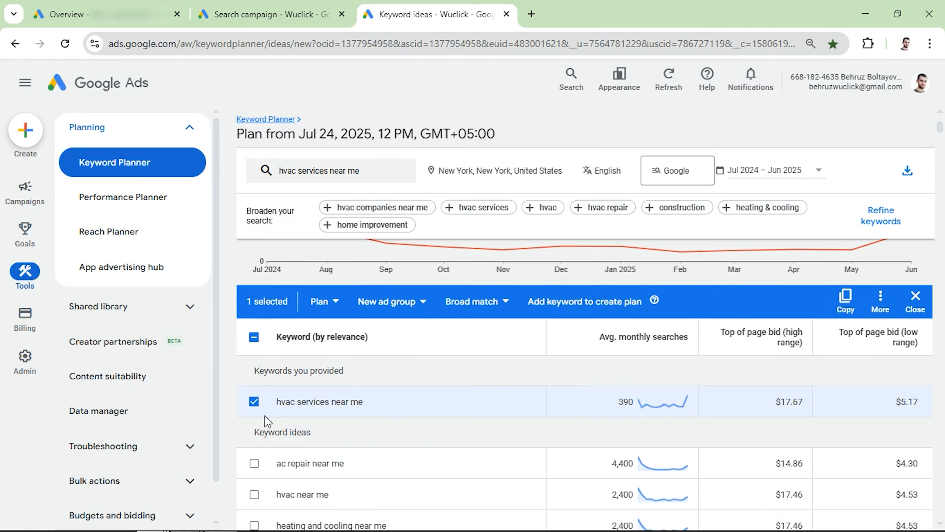
pyautogui.hotkey('ctrl', 'f')
pyautogui.scroll(-10, 284, 443)
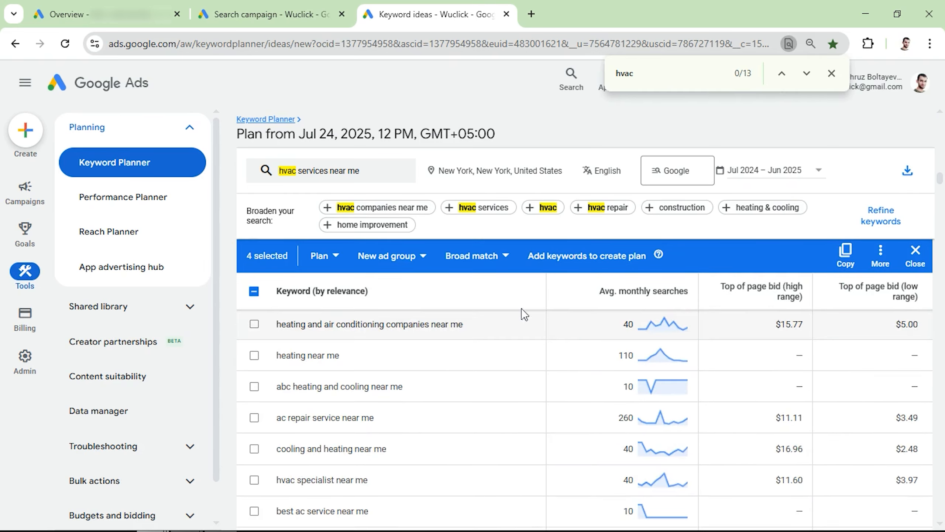
pyautogui.hotkey('ctrl', 'f')
pyautogui.press('Return')
pyautogui.scroll(20, 308, 394)
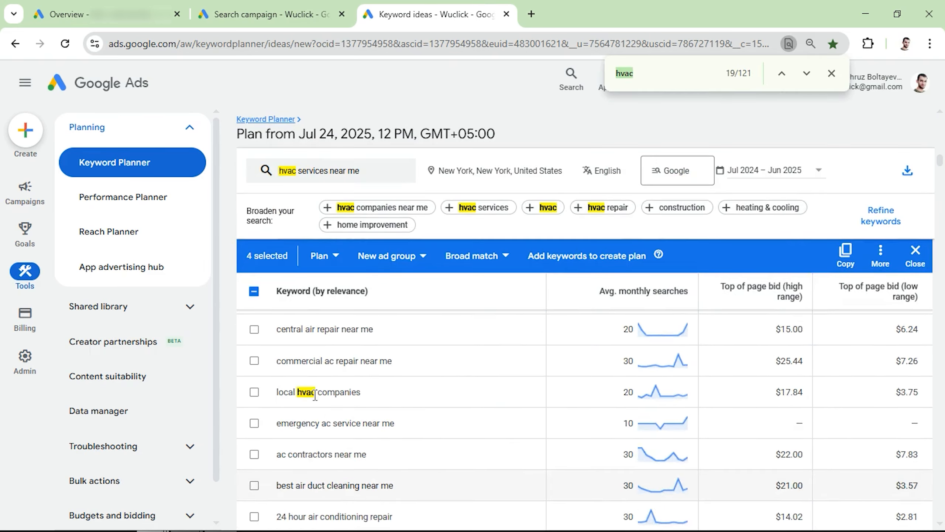
# - Select the keywords "hvac maintenance near me", "hvac contractors near me", "hvac installers near me", "best hvac companies near me", "local hvac companies" and "hvac specialist near me"
pyautogui.click(254, 347)
pyautogui.click(255, 407)
pyautogui.click(257, 470)
pyautogui.scroll(-8, 261, 471)
pyautogui.click(256, 470)
pyautogui.scroll(-4, 262, 471)
pyautogui.click(257, 469)
pyautogui.scroll(-20, 270, 422)
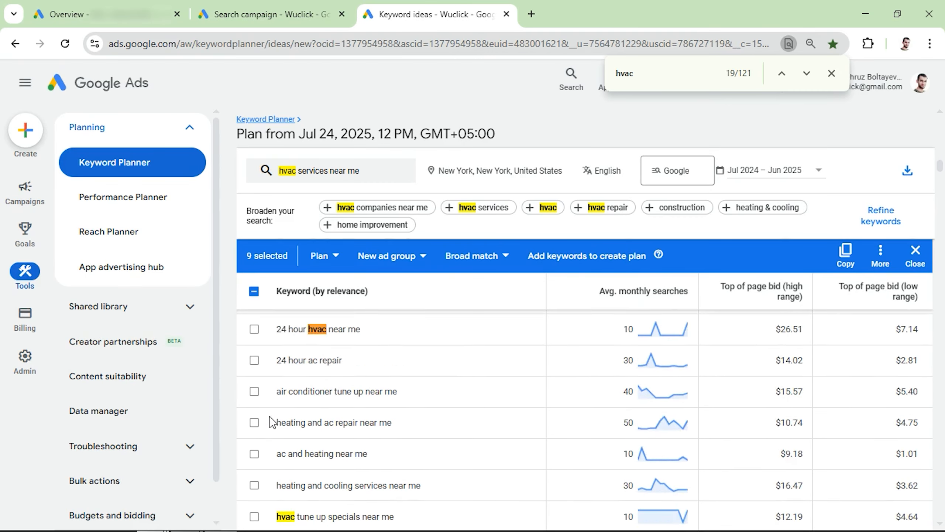
pyautogui.click(256, 409)
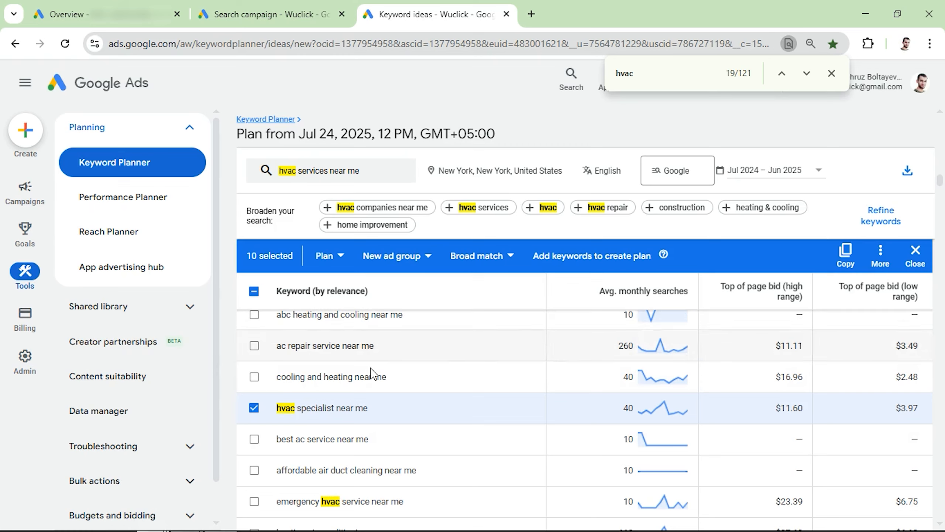
# - Review the selected hvac keywords throughout the keyword ideas list, with their monthly searches and top of page bids
pyautogui.scroll(-6, 371, 374)
pyautogui.scroll(6, 370, 374)
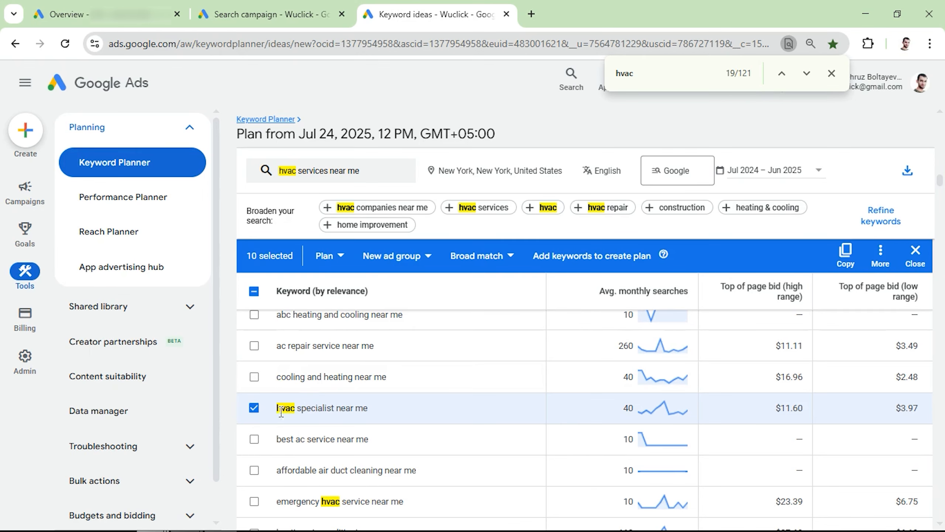
pyautogui.scroll(-10, 328, 420)
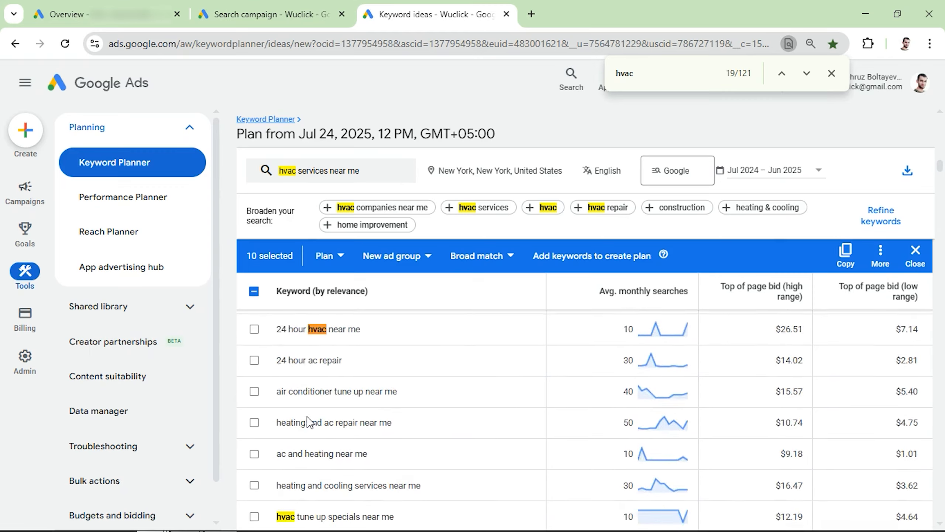
pyautogui.scroll(5, 305, 408)
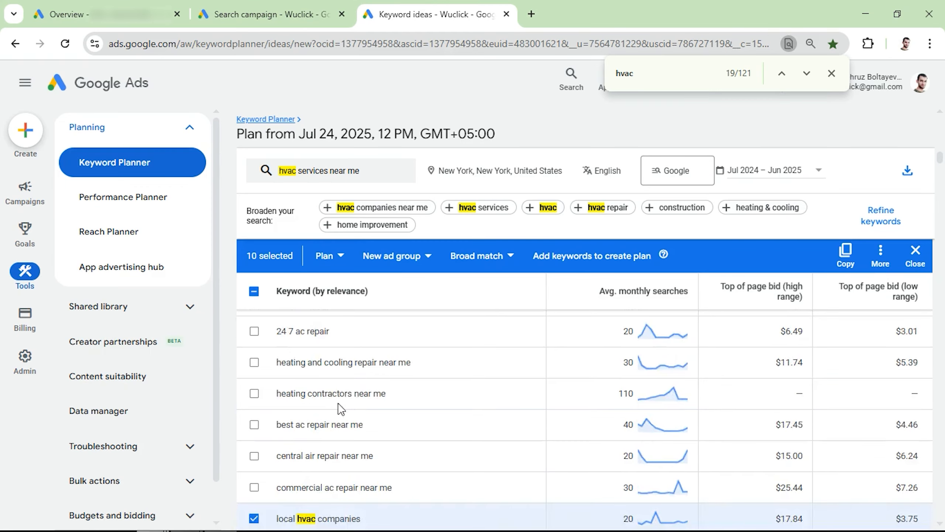
pyautogui.scroll(-3, 318, 407)
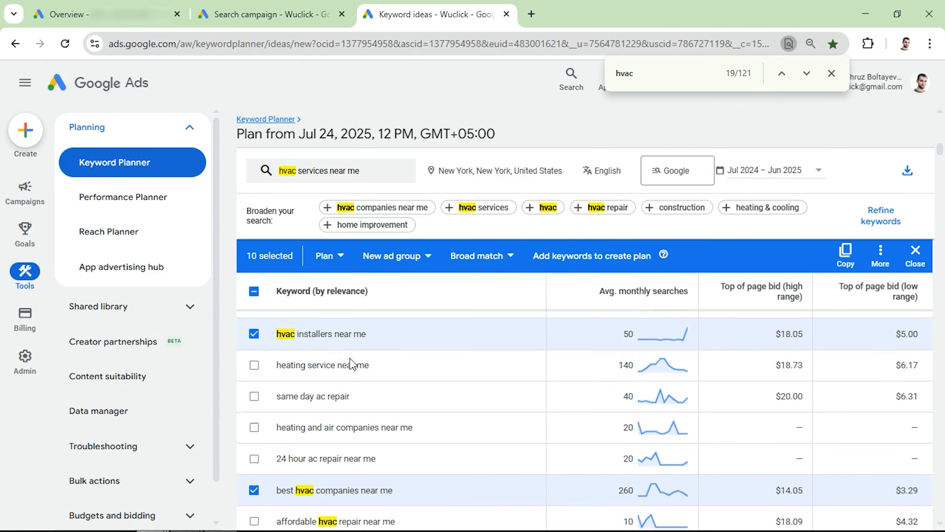
pyautogui.scroll(5, 358, 368)
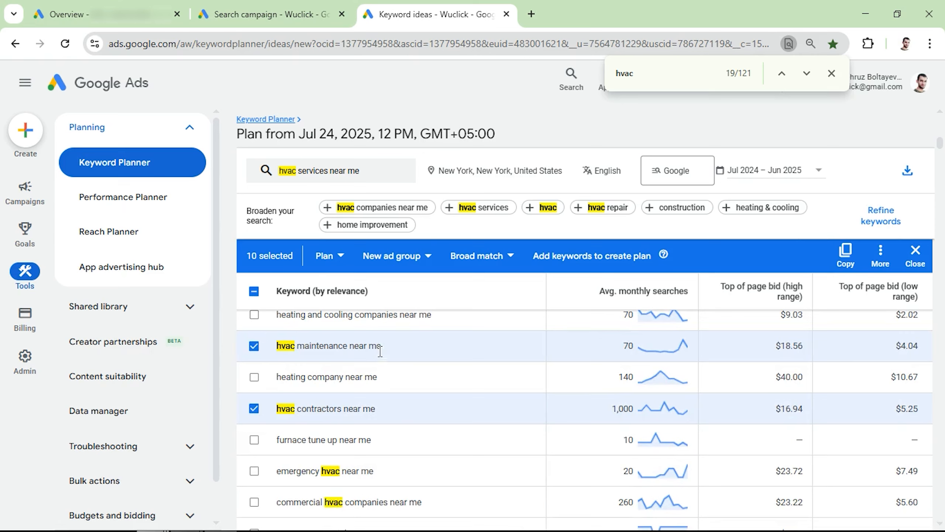
pyautogui.scroll(5, 373, 363)
pyautogui.scroll(5, 335, 393)
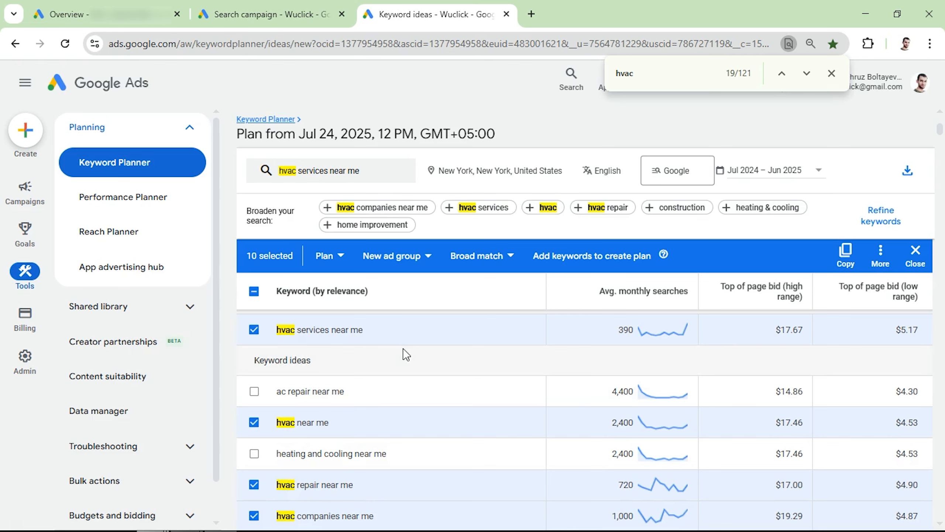
pyautogui.scroll(2, 385, 376)
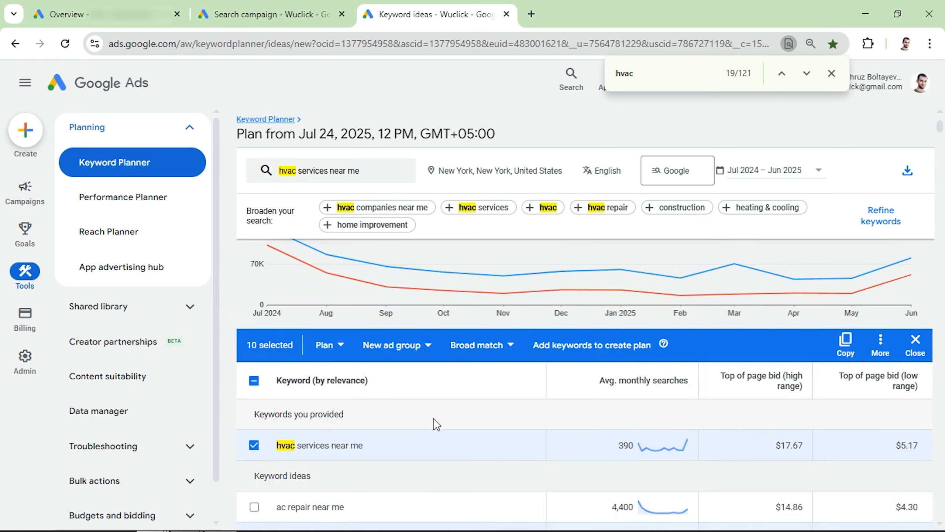
# - Copy the selected hvac keywords and paste them into the keyword entry box of the search campaign draft
pyautogui.click(847, 346)
pyautogui.click(251, 19)
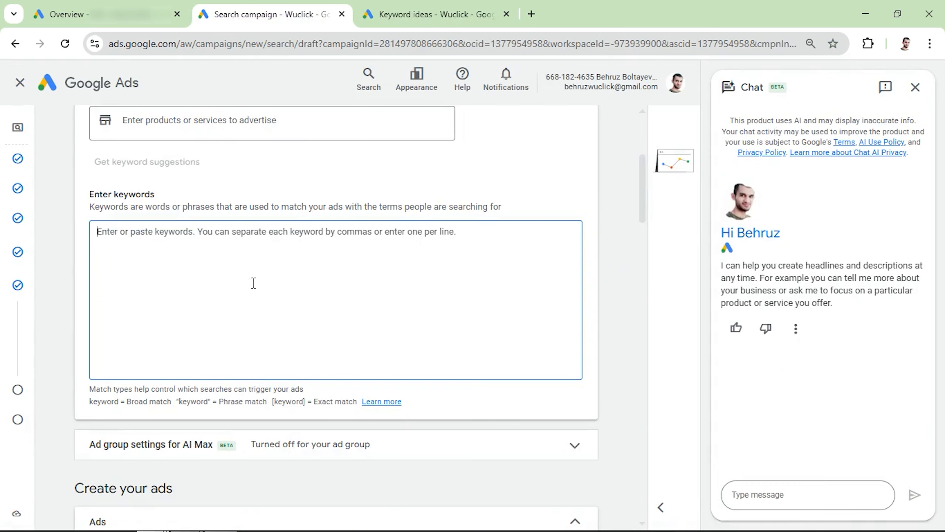
pyautogui.hotkey('ctrl', 'v')
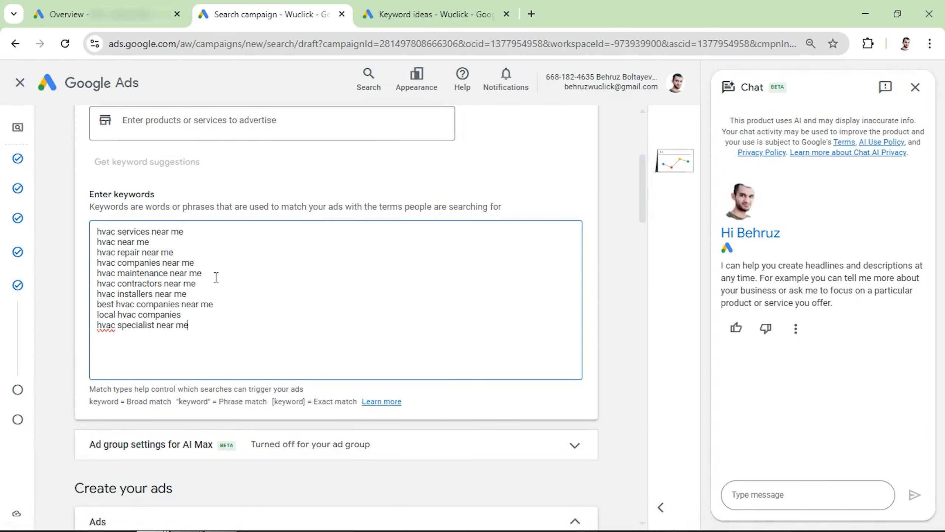
# - Examine the pasted keywords and the notation for broad, phrase and exact match types
pyautogui.moveTo(216, 328); pyautogui.dragTo(89, 232)
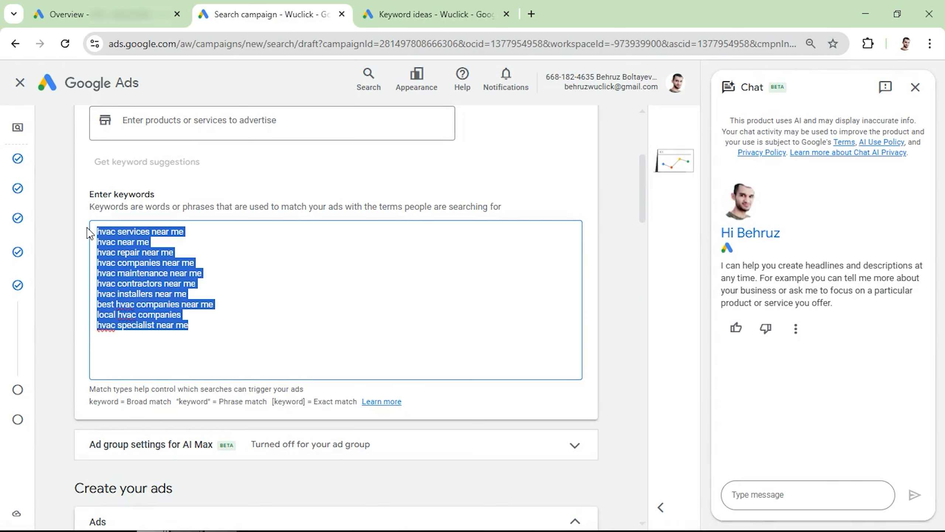
pyautogui.click(170, 402)
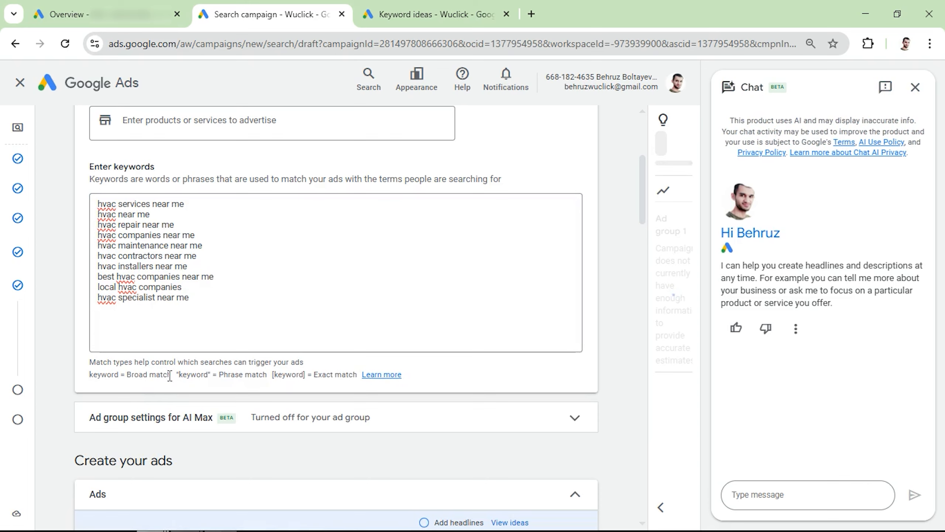
pyautogui.moveTo(171, 374); pyautogui.dragTo(351, 375)
pyautogui.click(274, 374)
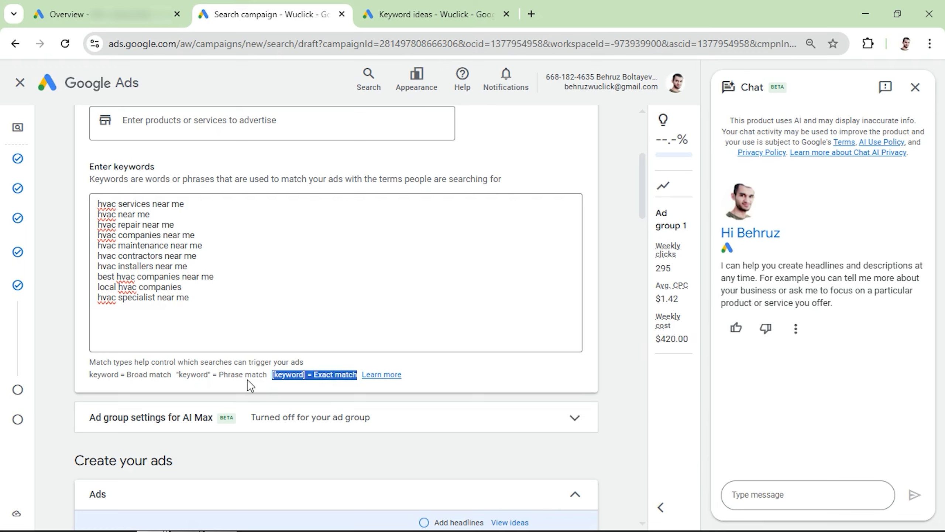
# - Compare the broad, phrase and exact match notations explained beneath the keyword entry box
pyautogui.moveTo(172, 374); pyautogui.dragTo(116, 374)
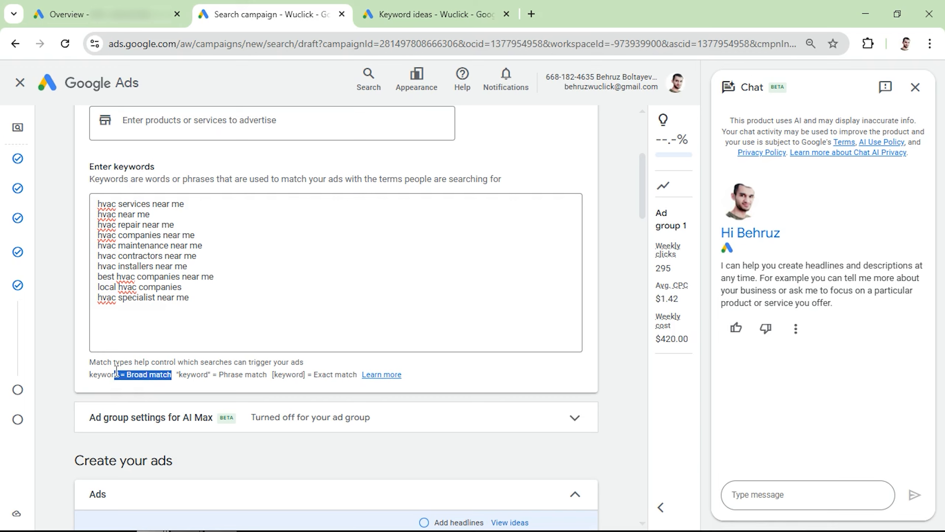
pyautogui.moveTo(178, 373); pyautogui.dragTo(267, 373)
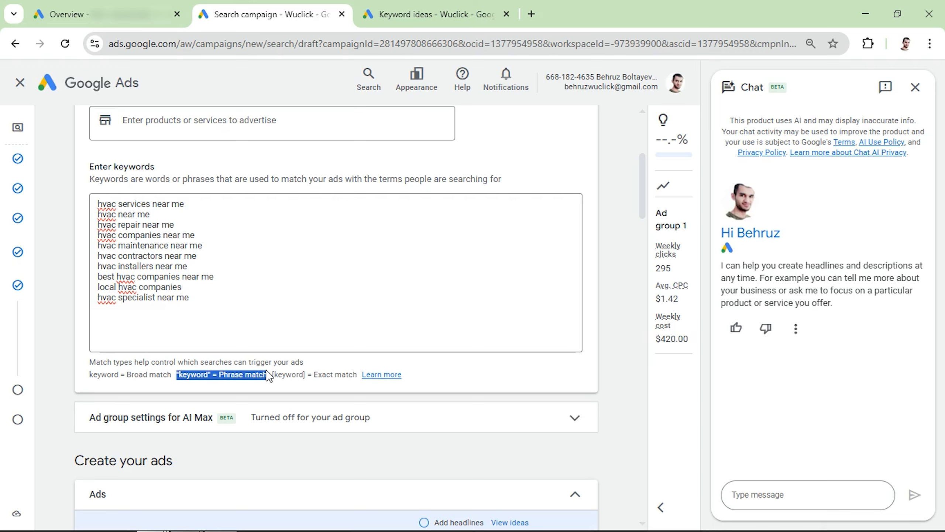
pyautogui.moveTo(314, 375); pyautogui.dragTo(333, 375)
pyautogui.tripleClick(333, 375)
pyautogui.click(319, 374)
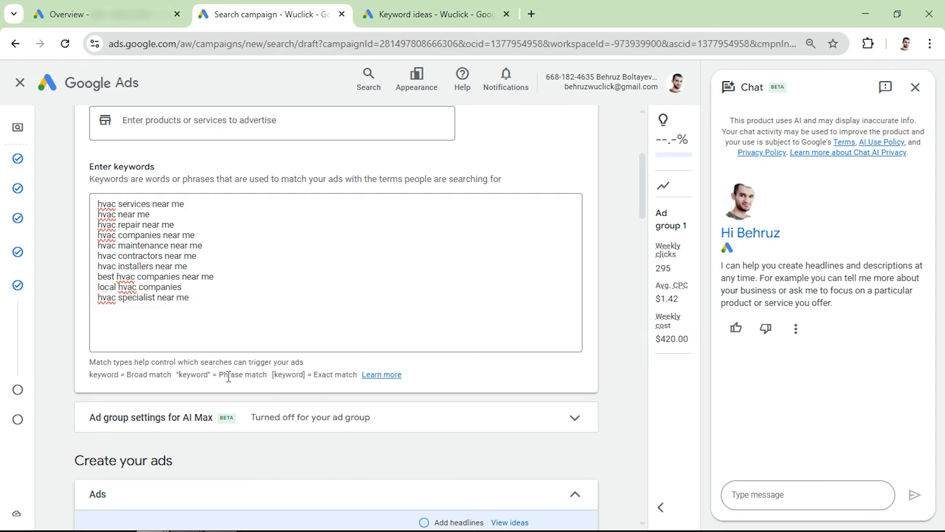
# - Copy all the hvac keywords from the campaign draft and paste them into the first word list of the Keyword Match Type Tool website
pyautogui.moveTo(208, 300); pyautogui.dragTo(112, 204)
pyautogui.hotkey('ctrl', 'c')
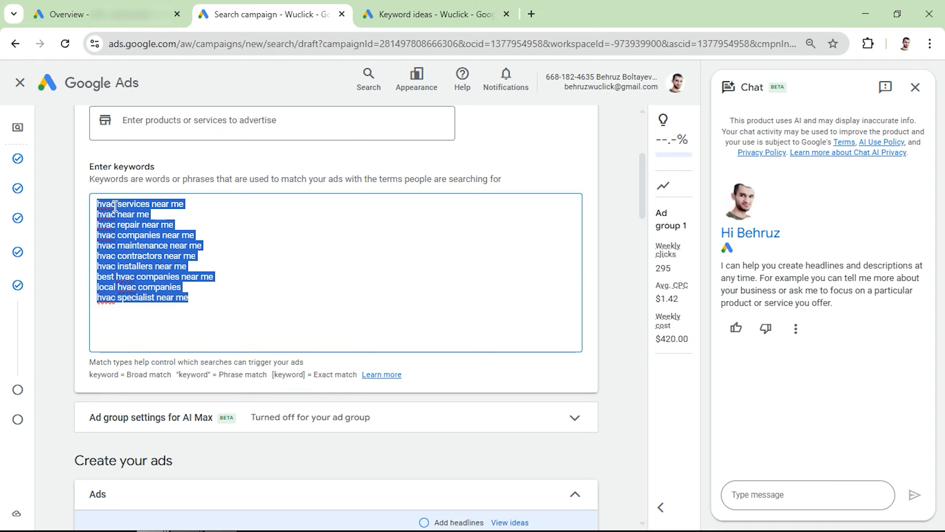
pyautogui.click(531, 14)
pyautogui.click(545, 69)
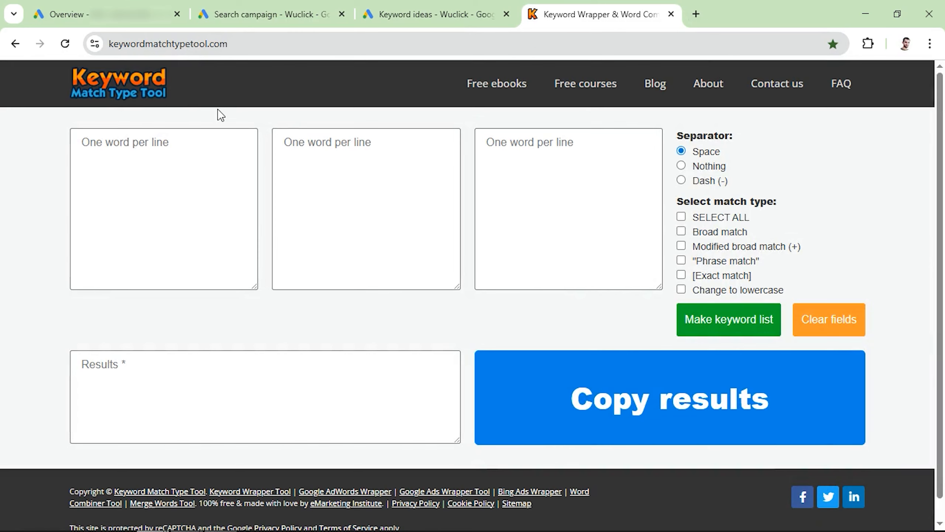
pyautogui.click(185, 192)
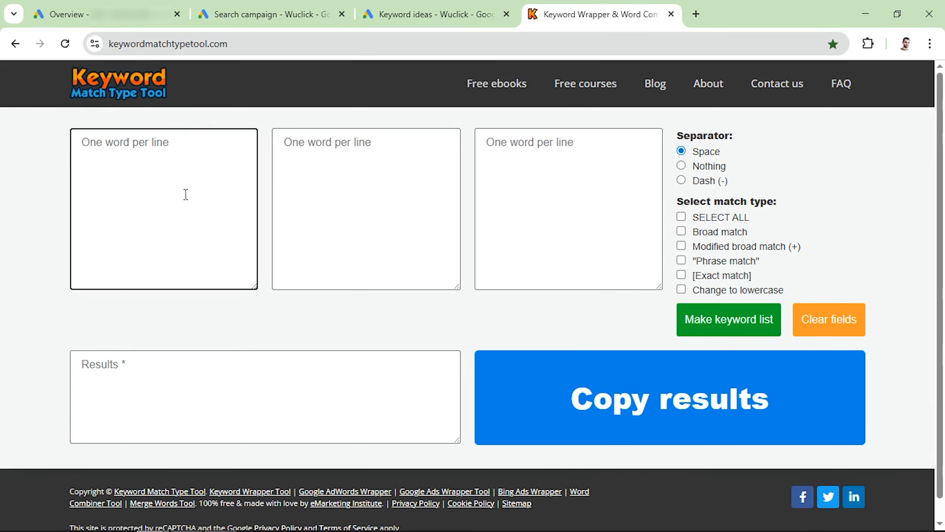
pyautogui.hotkey('ctrl', 'v')
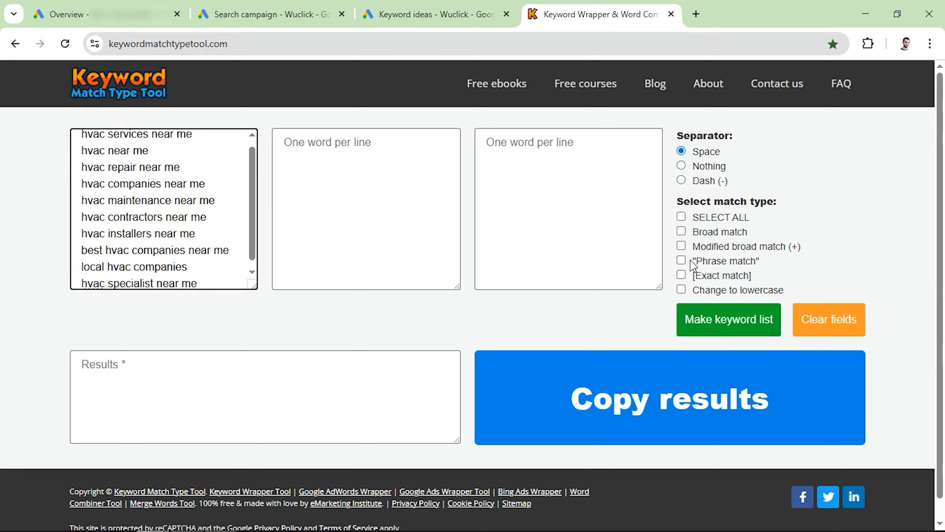
# - Generate the keyword list in phrase match and exact match, and copy the results
pyautogui.click(712, 263)
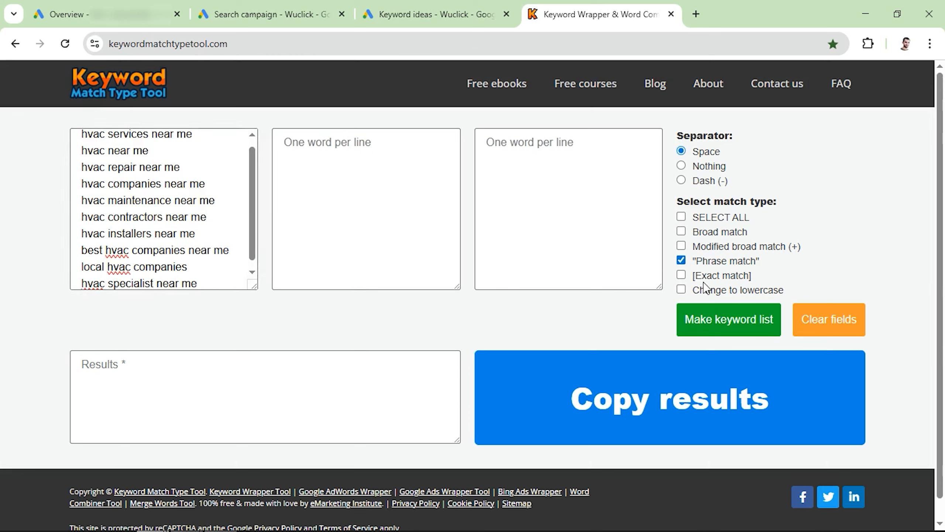
pyautogui.click(704, 277)
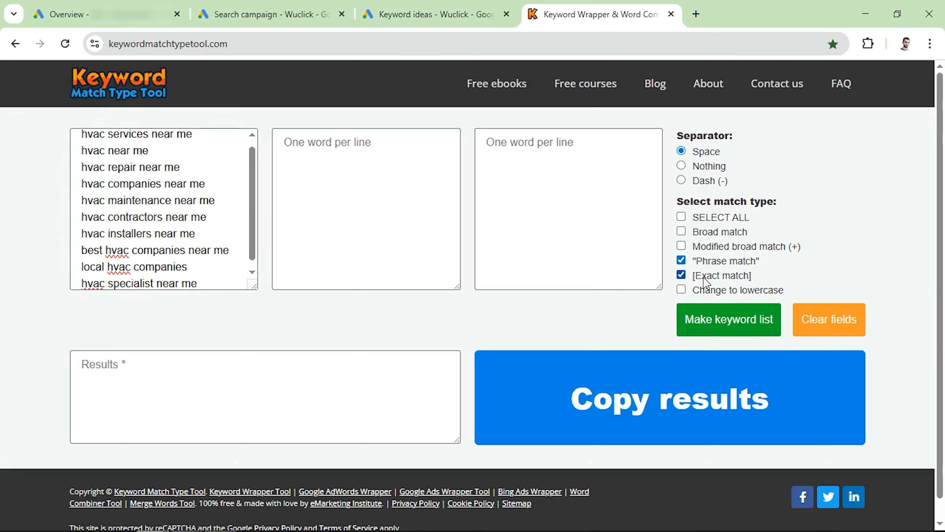
pyautogui.click(723, 326)
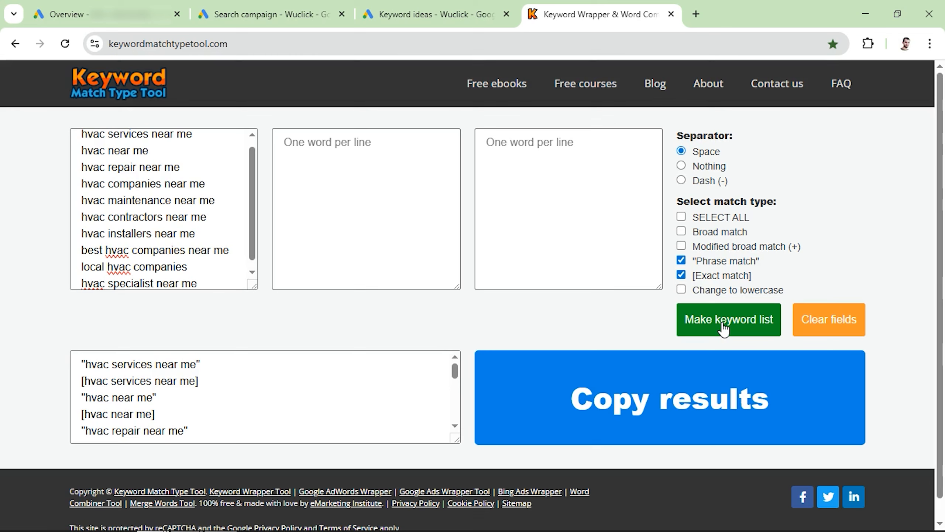
pyautogui.click(661, 397)
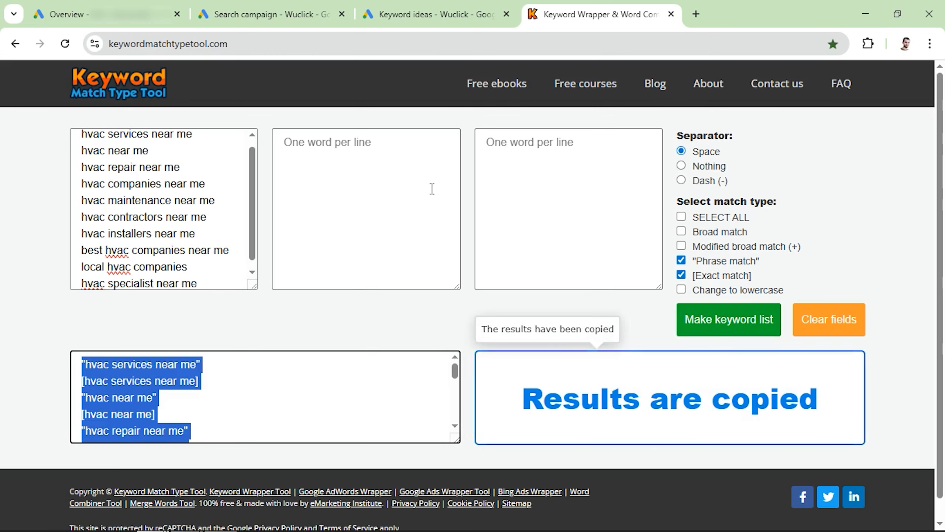
# - Switch back to the Google Ads campaign draft and replace the entered keywords with the copied phrase and exact match versions
pyautogui.click(284, 8)
pyautogui.hotkey('ctrl', 'v')
pyautogui.scroll(5, 205, 287)
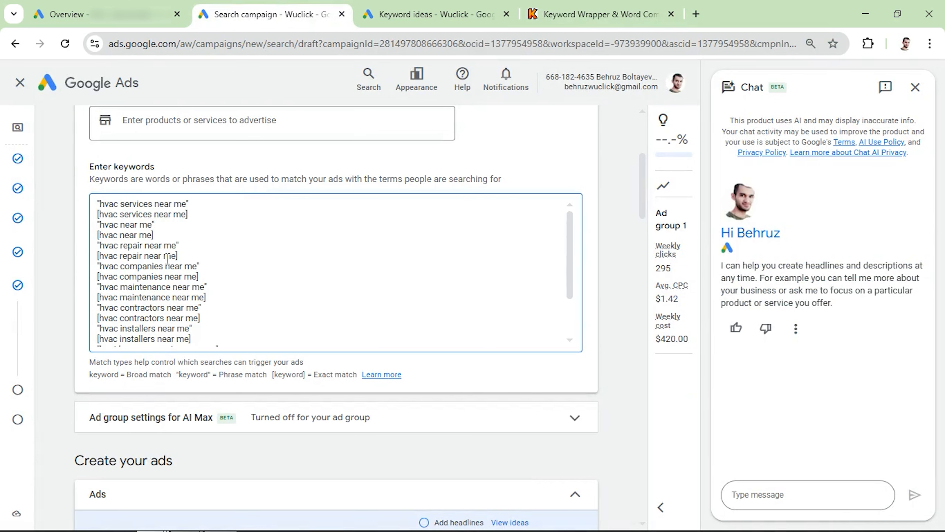
pyautogui.scroll(-2, 262, 298)
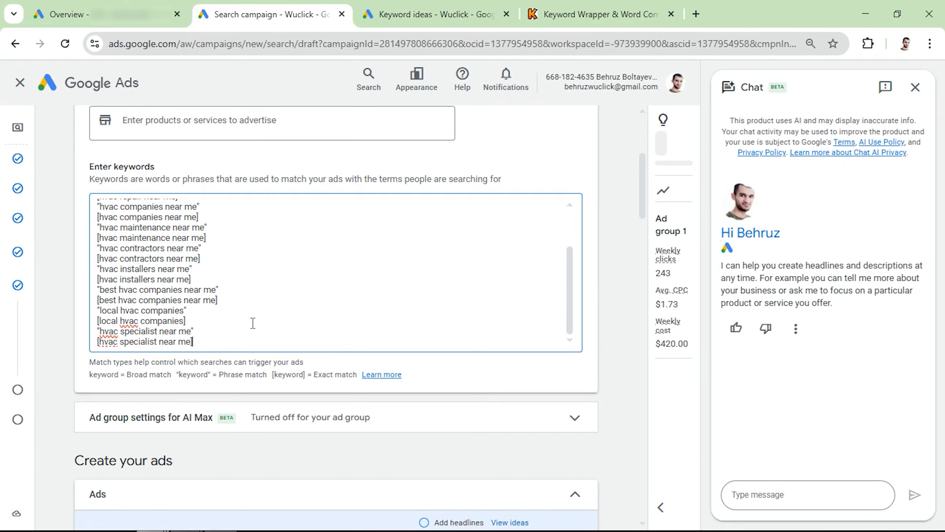
# - Look through the ad creation form, covering final URL, display path, headlines, descriptions, images, business name and sitelinks
pyautogui.scroll(-5, 253, 325)
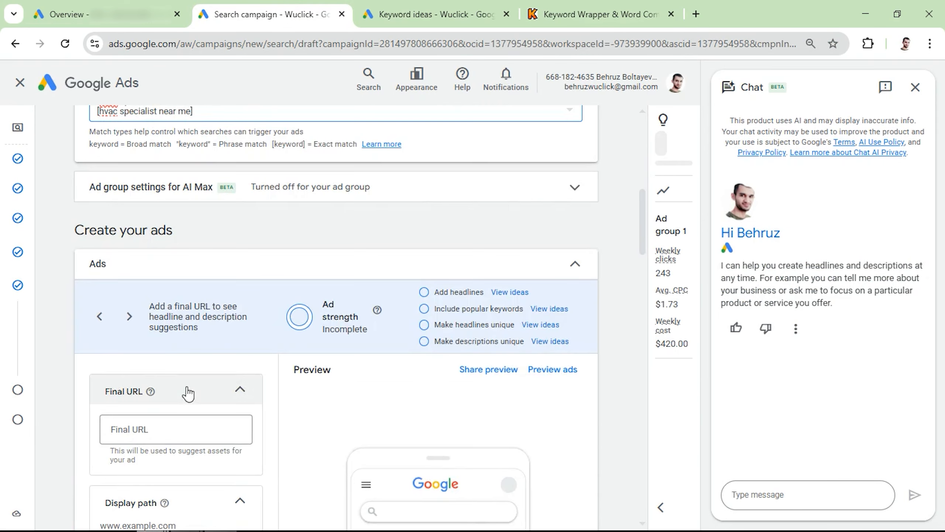
pyautogui.scroll(-3, 181, 372)
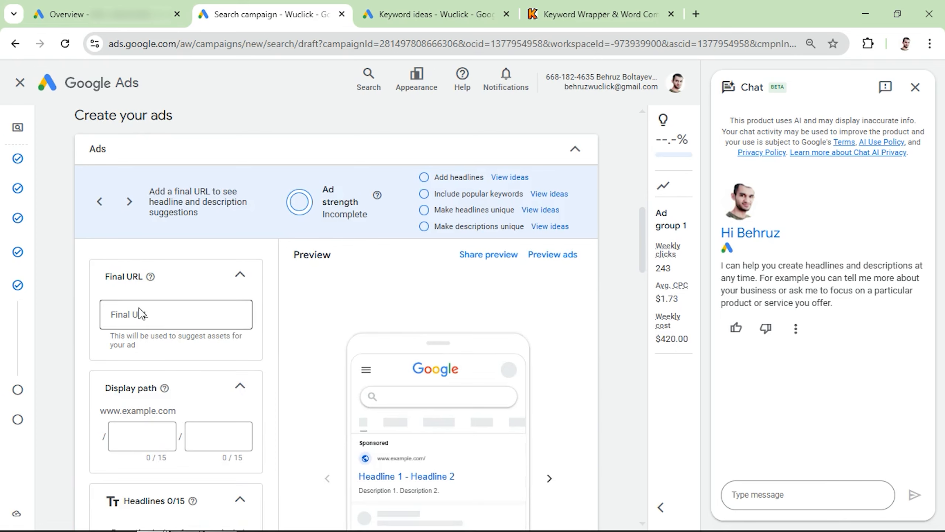
pyautogui.scroll(-5, 141, 315)
pyautogui.scroll(-15, 141, 315)
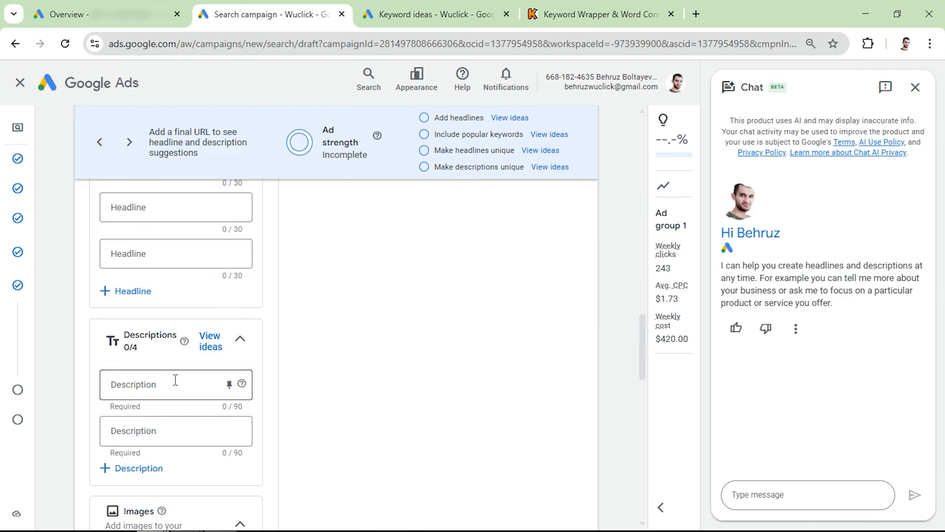
pyautogui.scroll(-10, 173, 384)
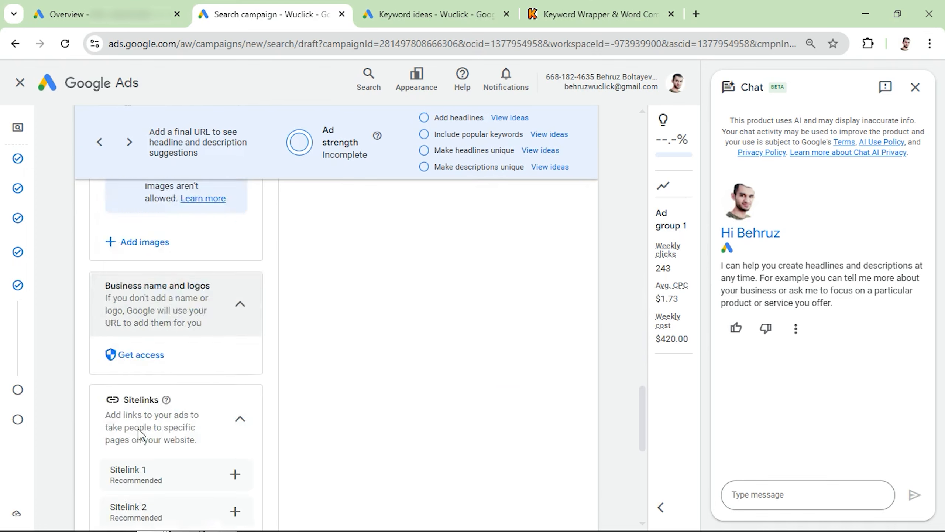
pyautogui.scroll(-1, 149, 402)
pyautogui.scroll(20, 163, 436)
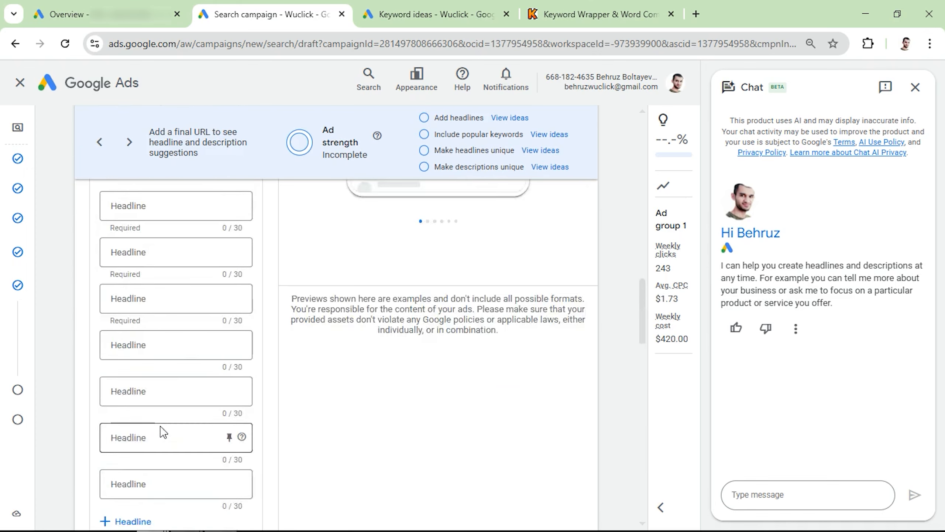
pyautogui.scroll(-10, 161, 432)
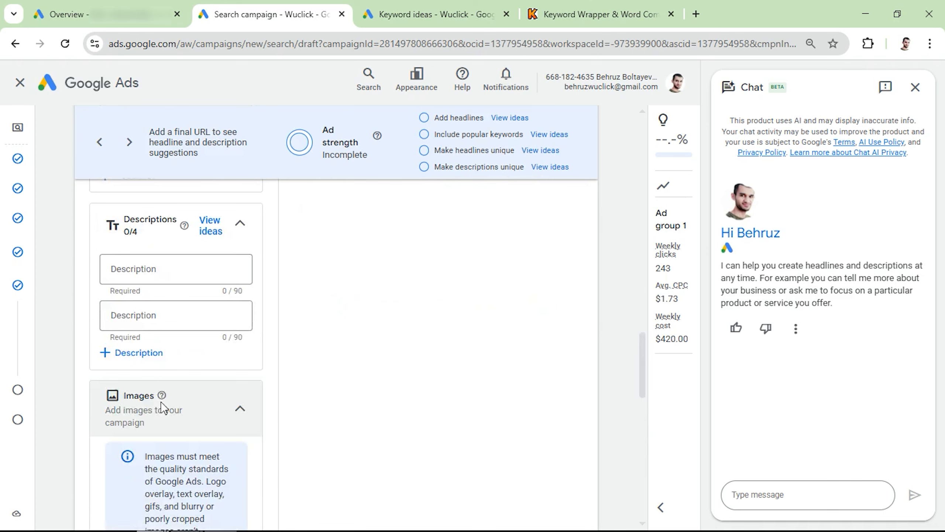
pyautogui.scroll(8, 162, 406)
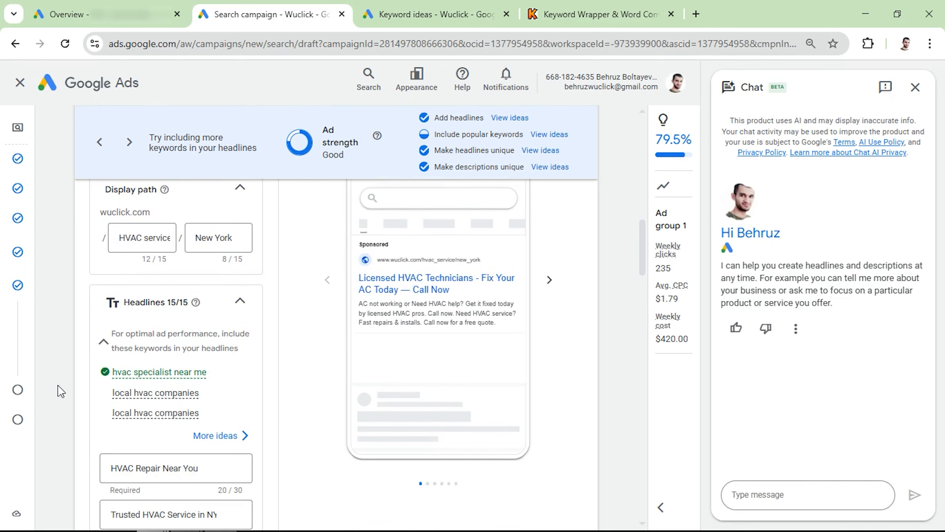
# - Review the ad's headlines and descriptions, including the headline "Trusted HVAC Service in NYC"
pyautogui.scroll(-5, 257, 319)
pyautogui.scroll(-15, 175, 353)
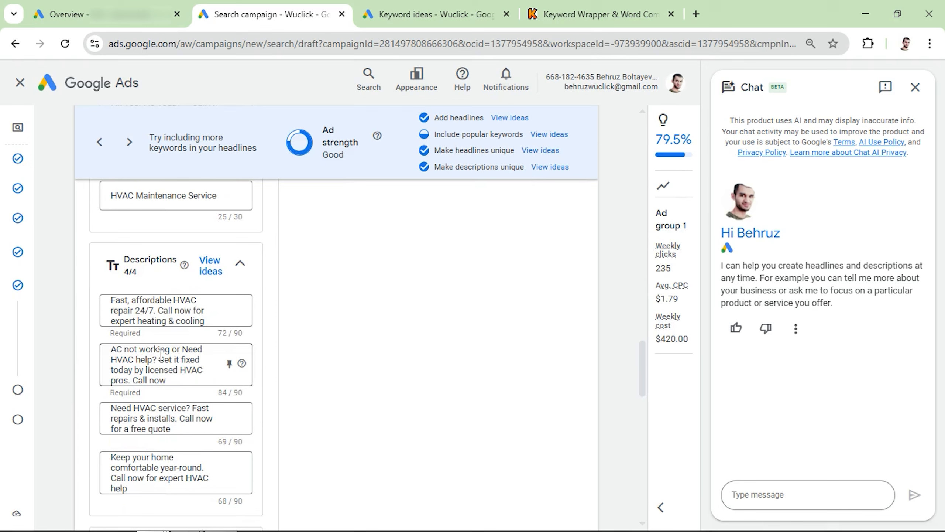
pyautogui.scroll(15, 179, 372)
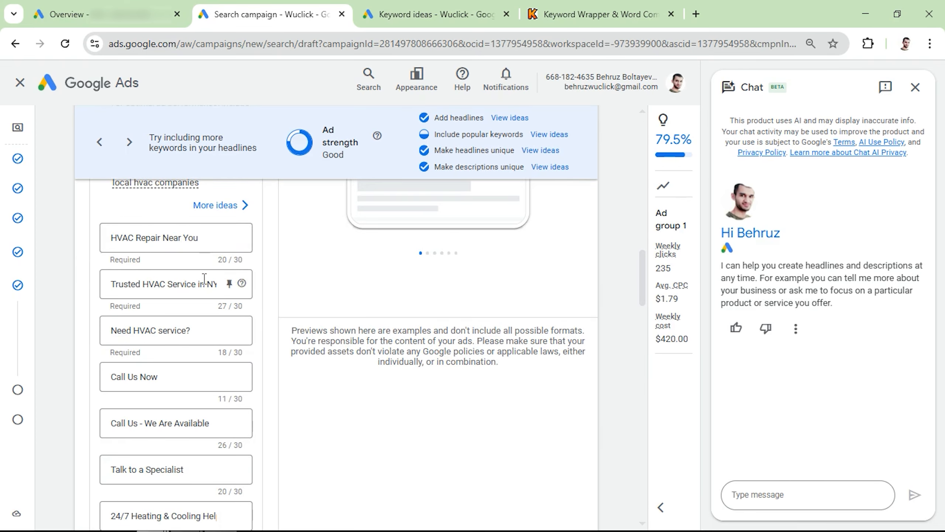
pyautogui.click(116, 285)
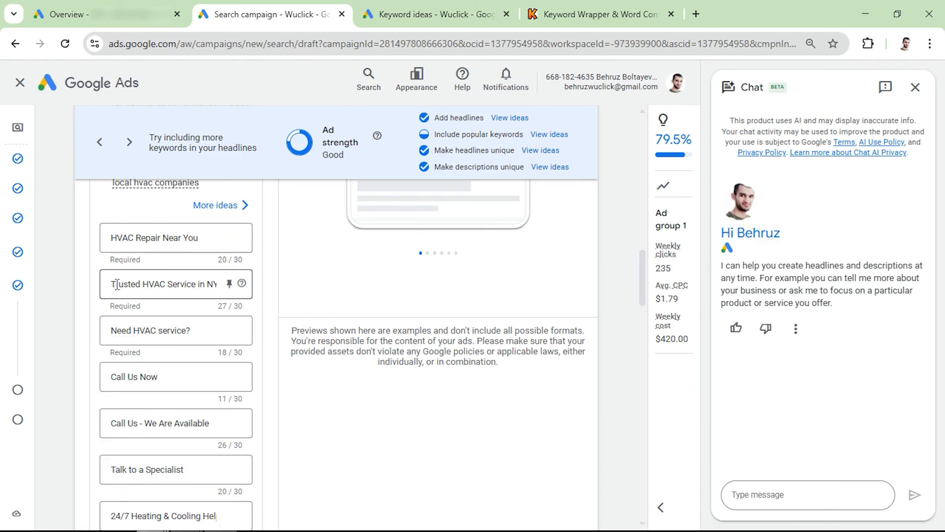
pyautogui.moveTo(128, 284); pyautogui.dragTo(222, 287)
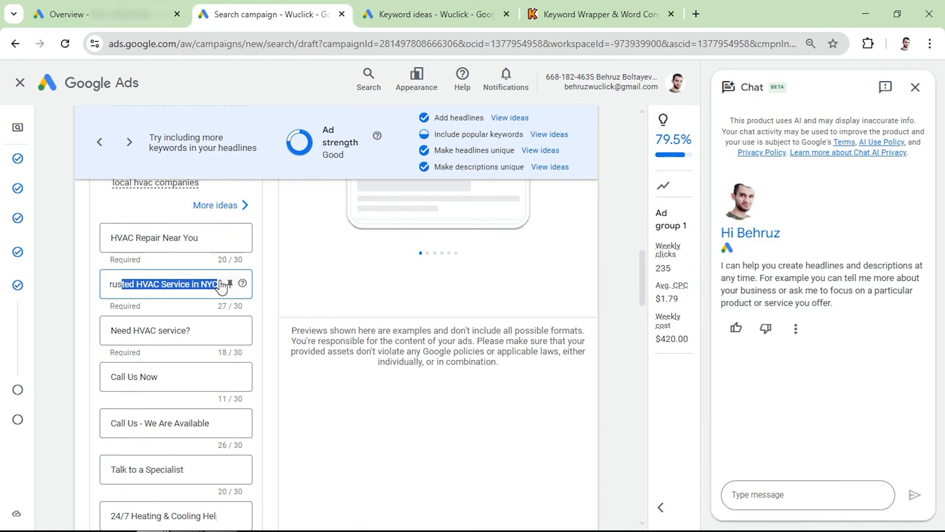
pyautogui.click(195, 286)
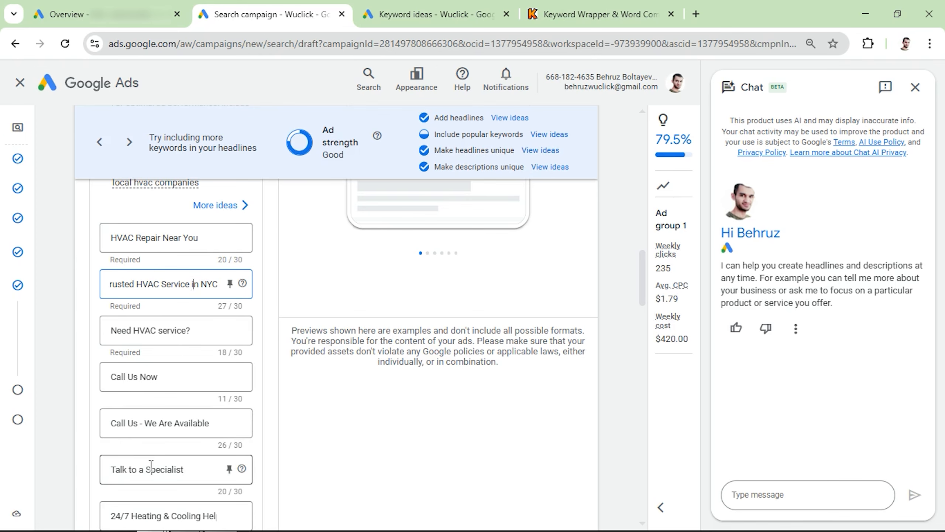
pyautogui.scroll(-8, 149, 469)
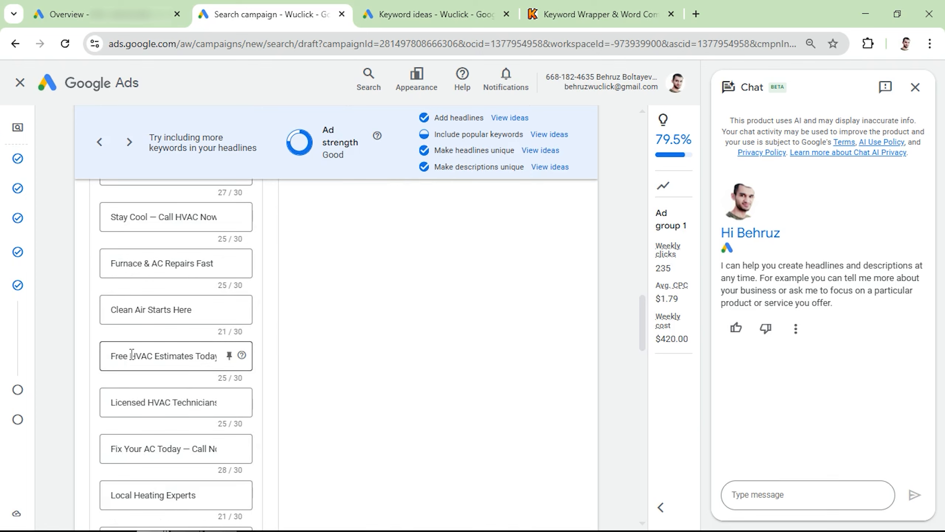
pyautogui.scroll(-3, 163, 395)
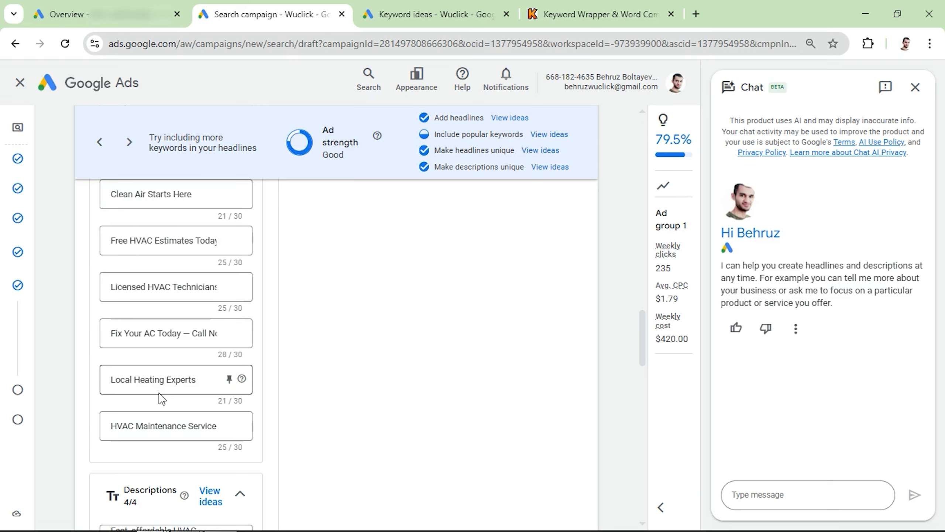
pyautogui.scroll(5, 110, 384)
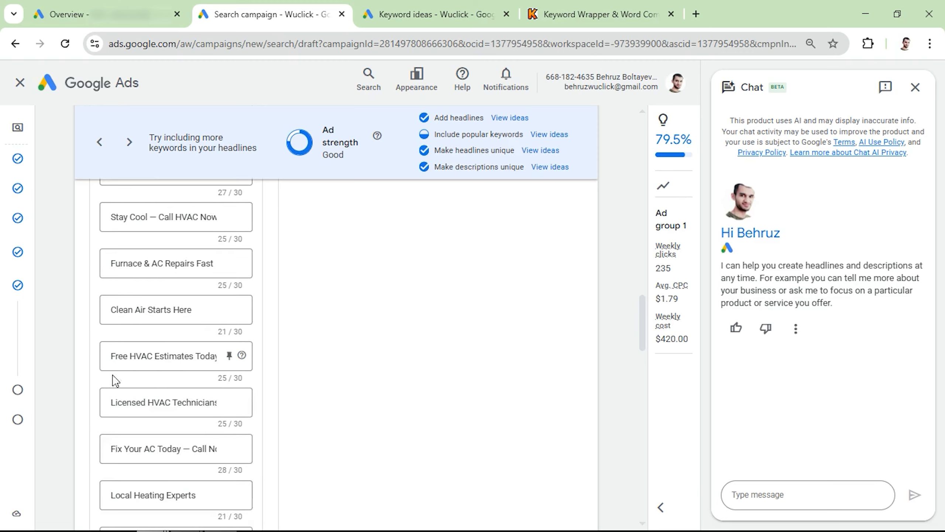
pyautogui.scroll(-5, 160, 298)
pyautogui.scroll(-6, 147, 358)
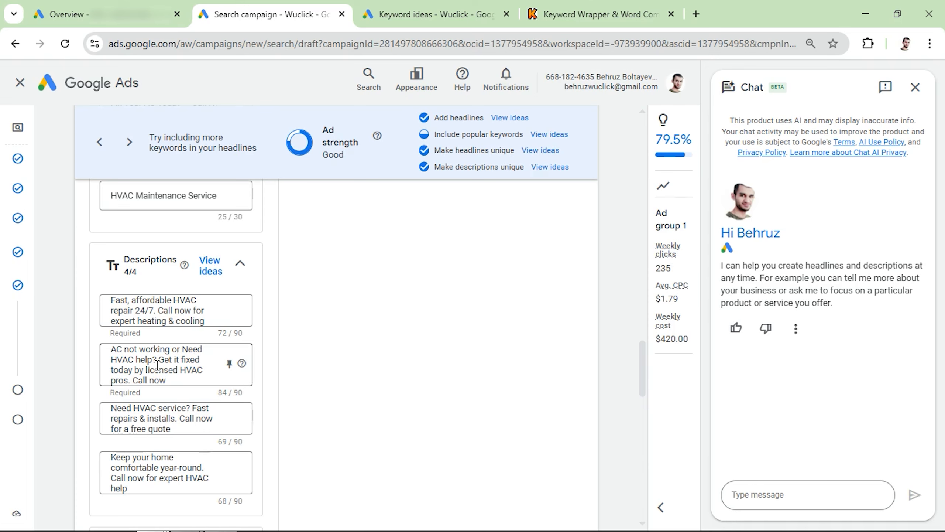
# - Start adding images to the campaign by opening the file picker for an upload from the computer
pyautogui.scroll(-6, 157, 367)
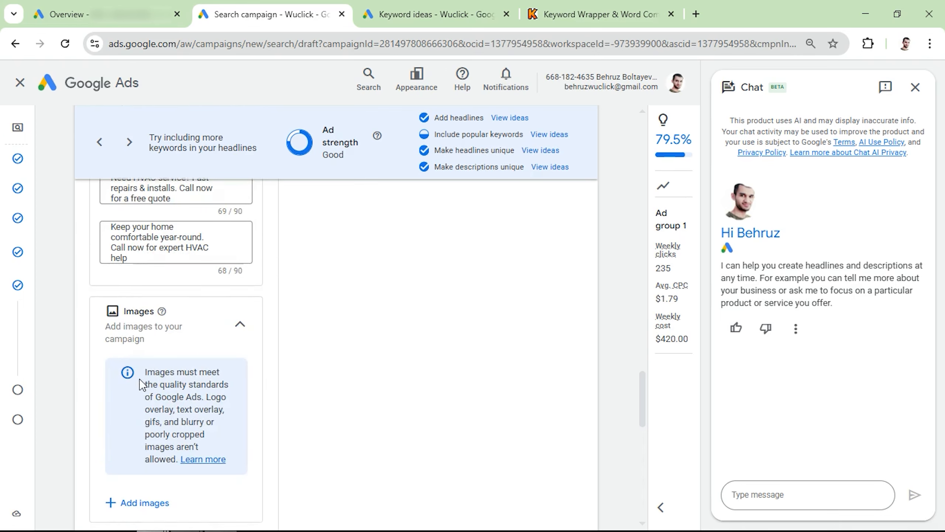
pyautogui.scroll(-3, 149, 378)
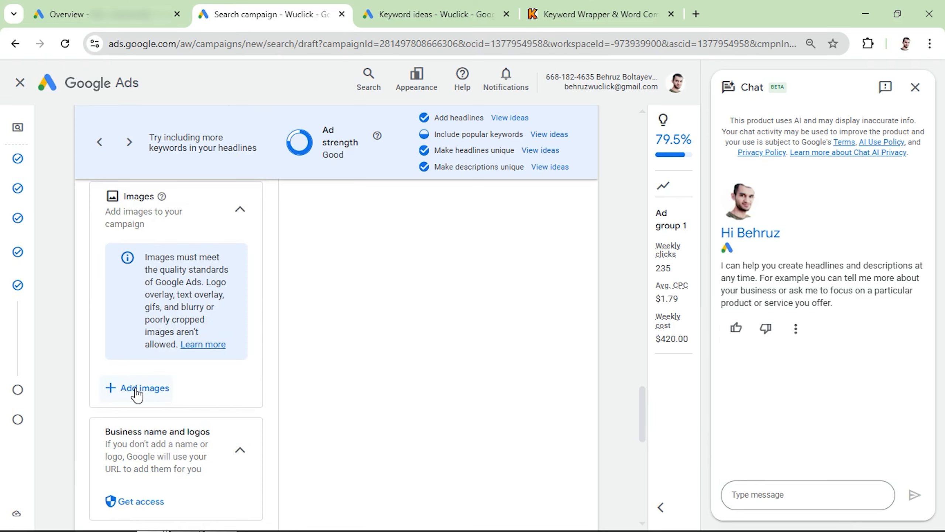
pyautogui.click(136, 390)
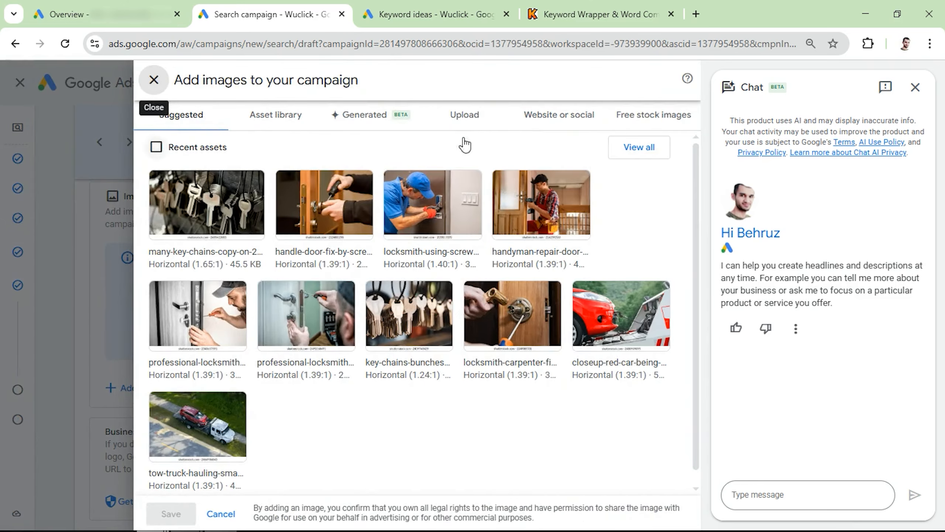
pyautogui.click(472, 118)
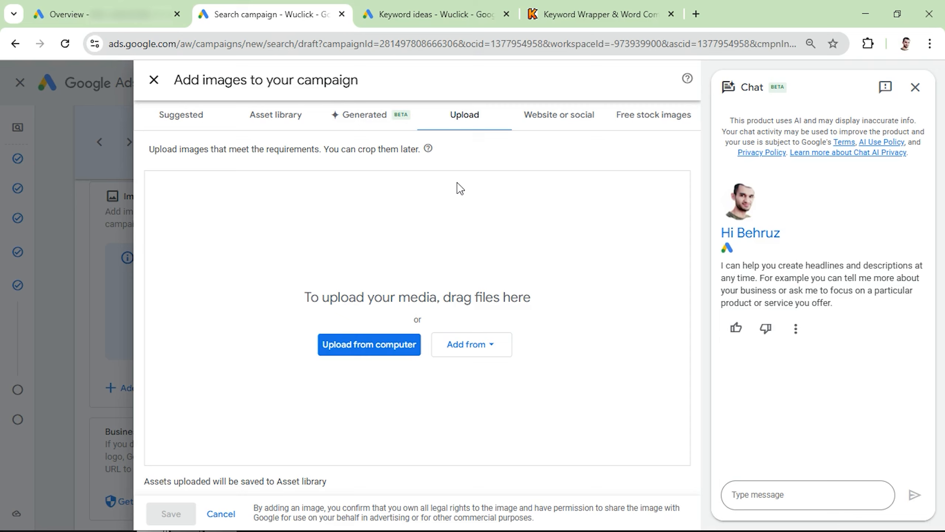
pyautogui.click(364, 347)
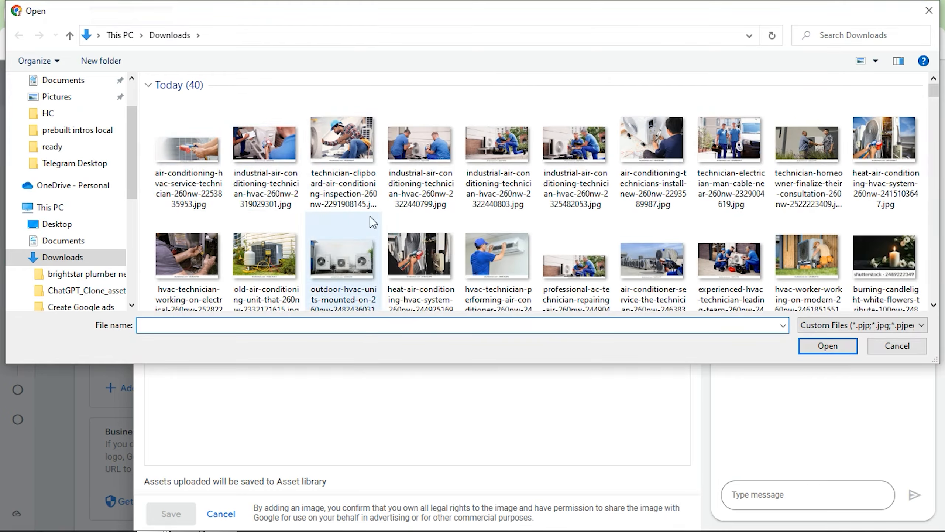
# - Upload HVAC technician photos from the Downloads folder, including the clipboard inspection, industrial air conditioning and technician-electrician images
pyautogui.click(344, 143)
pyautogui.keyDown('ctrl'); pyautogui.click(422, 144); pyautogui.keyUp('ctrl')
pyautogui.keyDown('ctrl'); pyautogui.click(499, 143); pyautogui.keyUp('ctrl')
pyautogui.keyDown('ctrl'); pyautogui.click(576, 143); pyautogui.keyUp('ctrl')
pyautogui.keyDown('ctrl'); pyautogui.click(730, 143); pyautogui.keyUp('ctrl')
pyautogui.keyDown('ctrl'); pyautogui.click(886, 143); pyautogui.keyUp('ctrl')
pyautogui.click(824, 345)
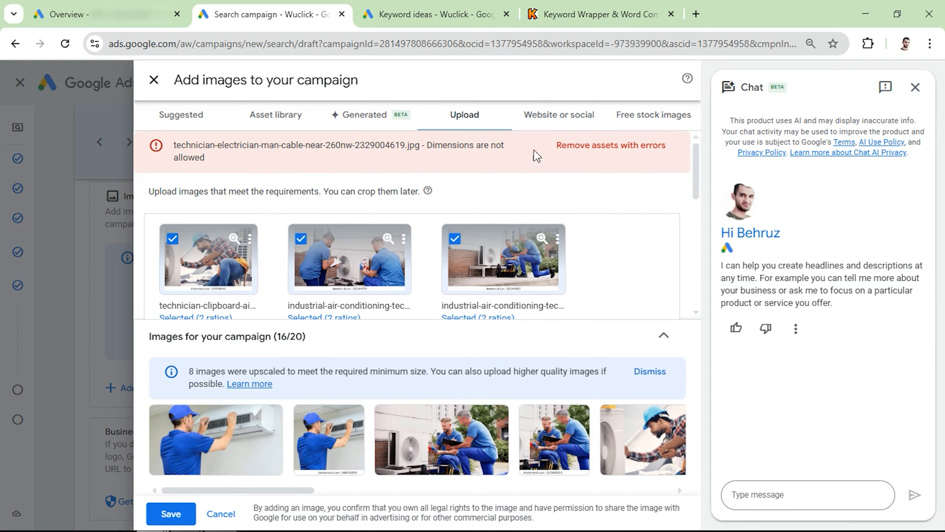
# - Remove the uploaded image with disallowed dimensions and save the remaining images to the campaign
pyautogui.click(611, 147)
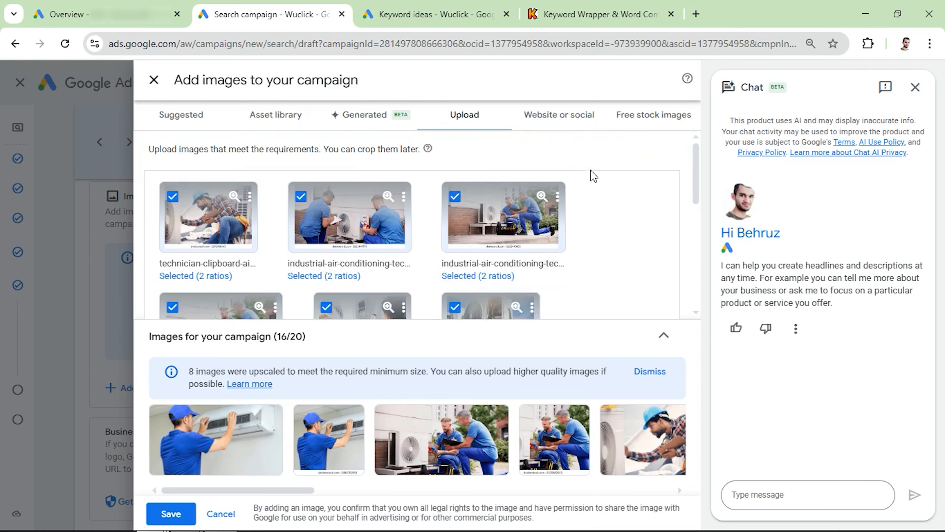
pyautogui.click(171, 514)
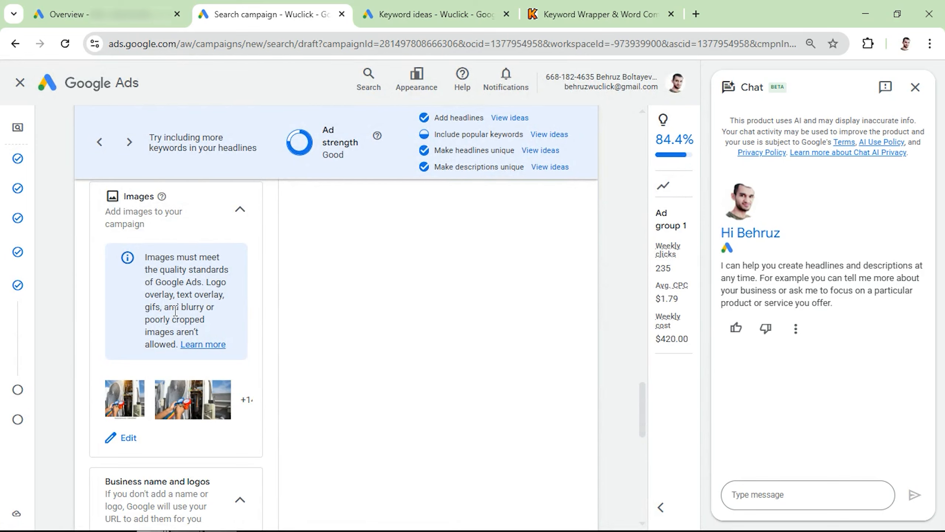
# - Create sitelinks About, Services, Contact Us and Reviews with final URLs wuclick.com/about, wuclick.com/services, wuclick.com/contact and wuclick.com/reviews
pyautogui.scroll(-8, 158, 316)
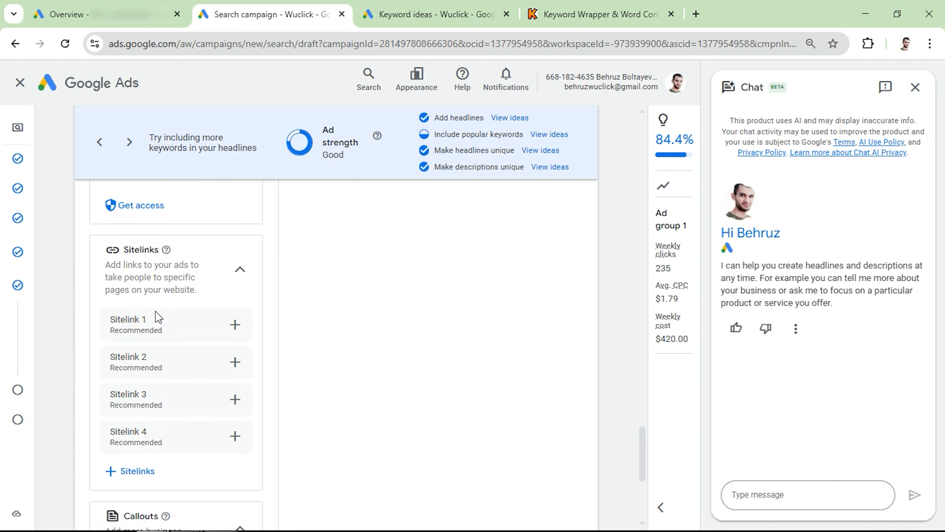
pyautogui.click(135, 471)
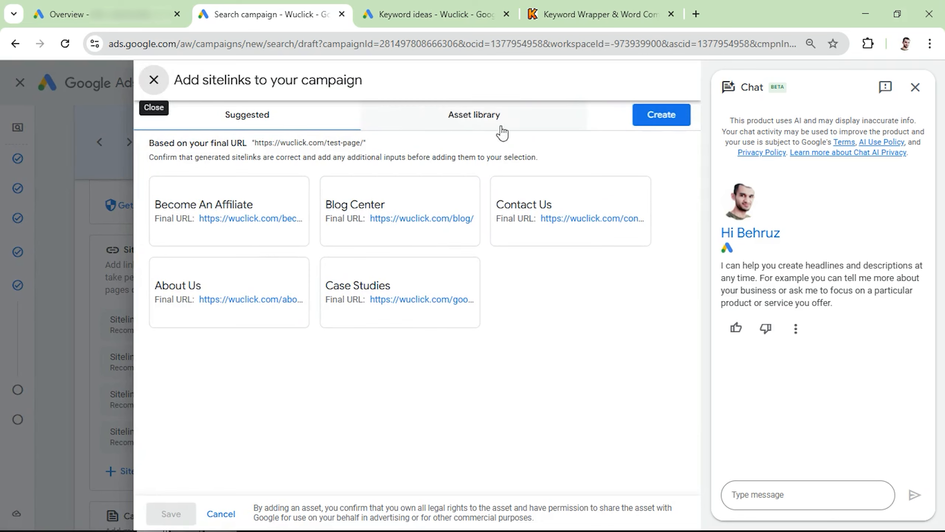
pyautogui.click(661, 116)
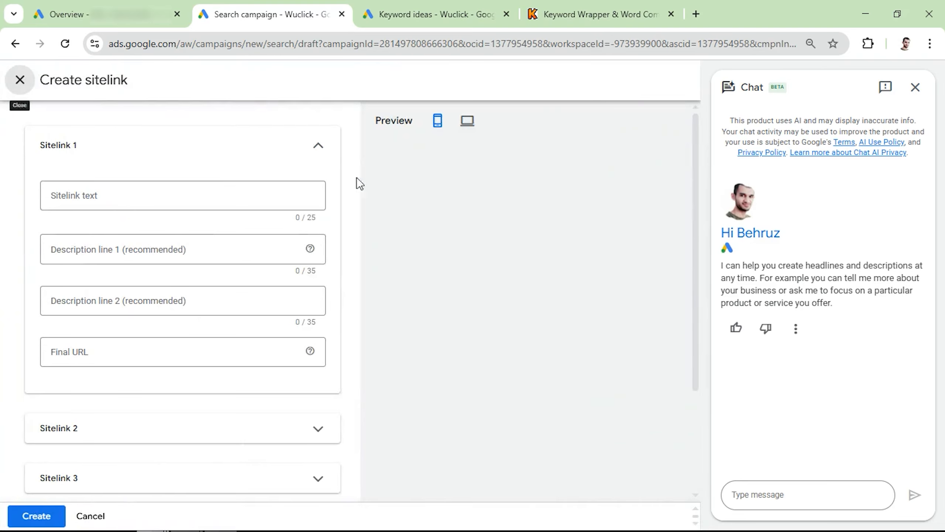
pyautogui.click(143, 198)
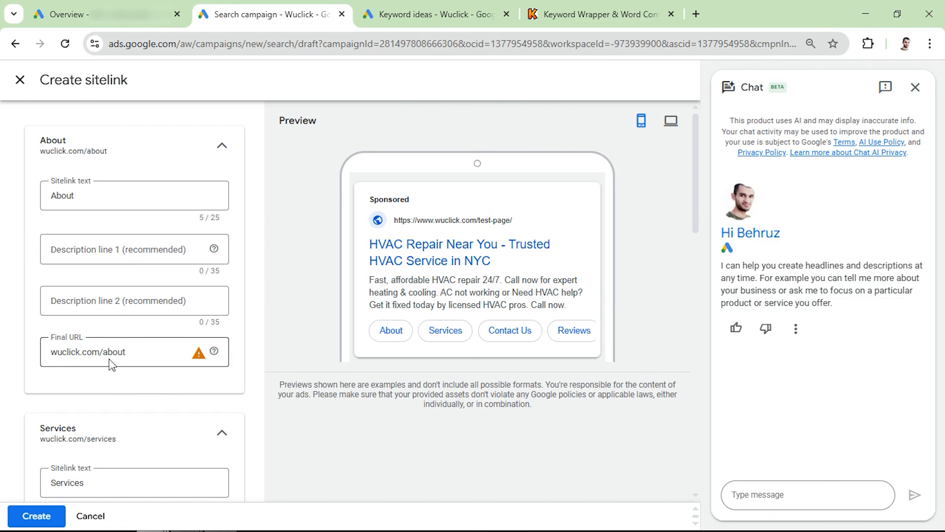
# - Check the sitelink entries, re-enter wuclick.com/reviews as the Reviews final URL, and save the four sitelinks to the campaign
pyautogui.scroll(-5, 97, 366)
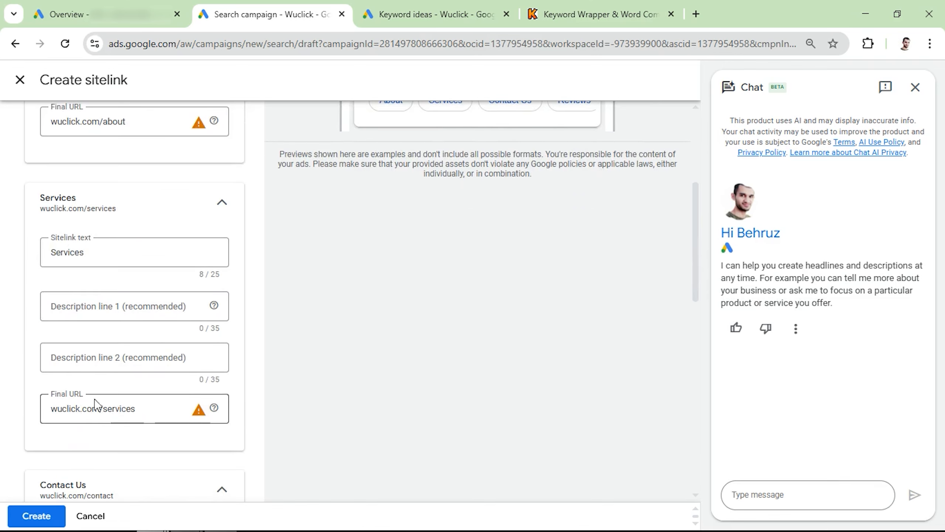
pyautogui.scroll(-5, 107, 401)
pyautogui.scroll(-3, 95, 323)
pyautogui.scroll(-7, 88, 342)
pyautogui.hotkey('ctrl', 'a')
pyautogui.hotkey('ctrl', 'x')
pyautogui.click(93, 359)
pyautogui.hotkey('ctrl', 'v')
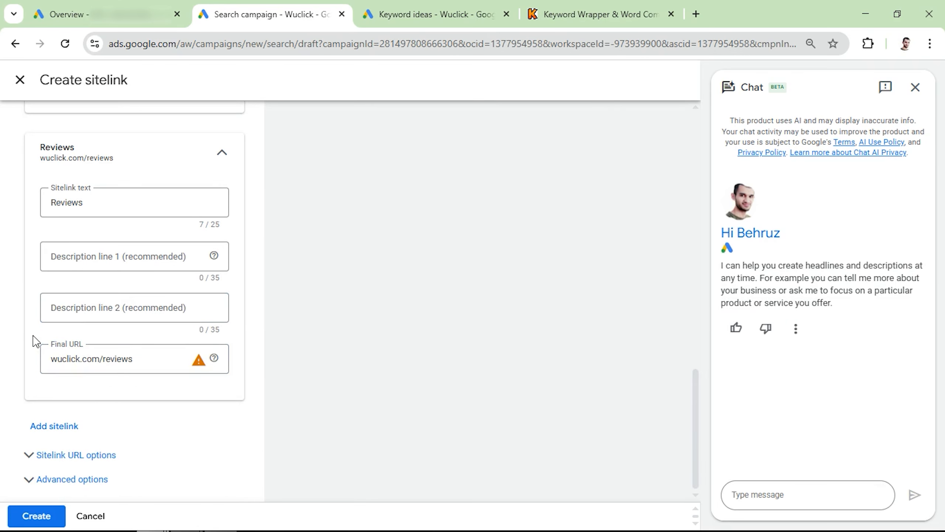
pyautogui.scroll(15, 35, 337)
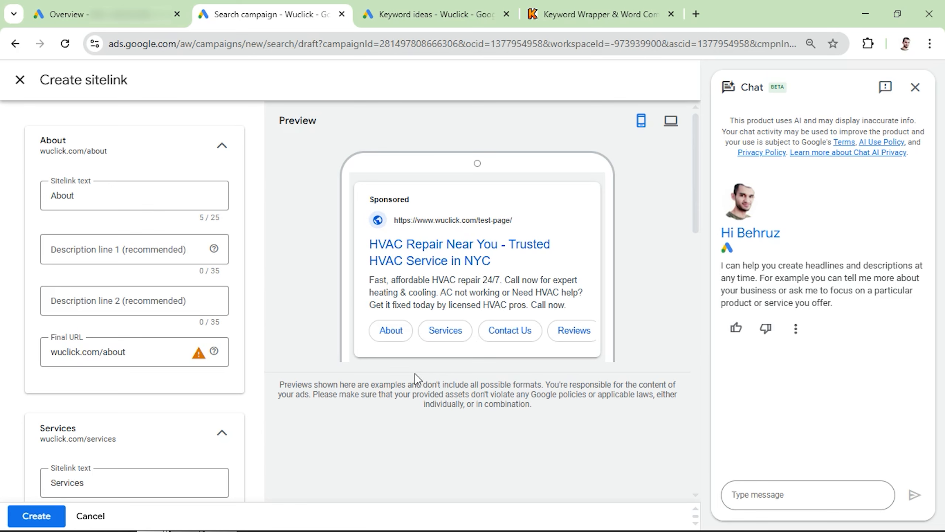
pyautogui.click(43, 516)
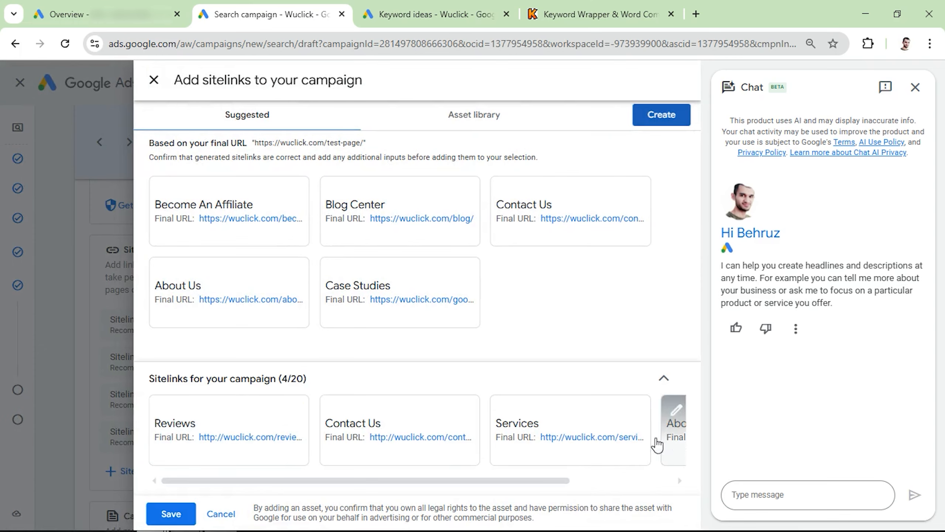
pyautogui.click(171, 514)
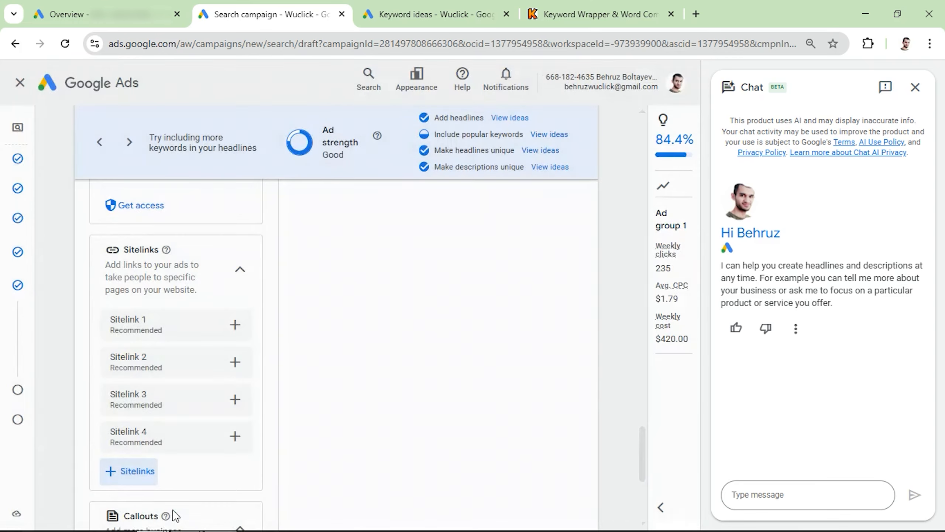
# - Add campaign callouts Free Service Estimates, Same-Day Service, Indoor Air Quality, Licensed Technicians, Fast AC Repair and Energy-Efficient Units
pyautogui.scroll(-3, 161, 441)
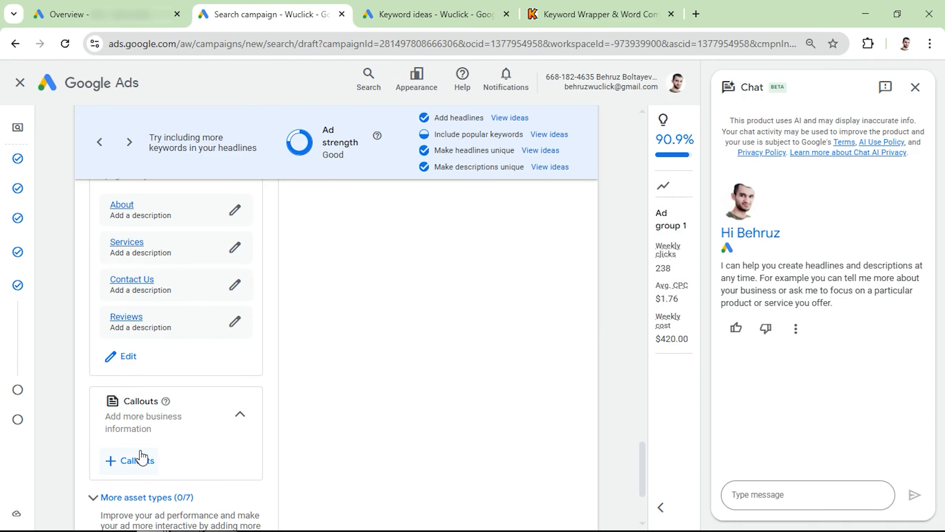
pyautogui.click(137, 462)
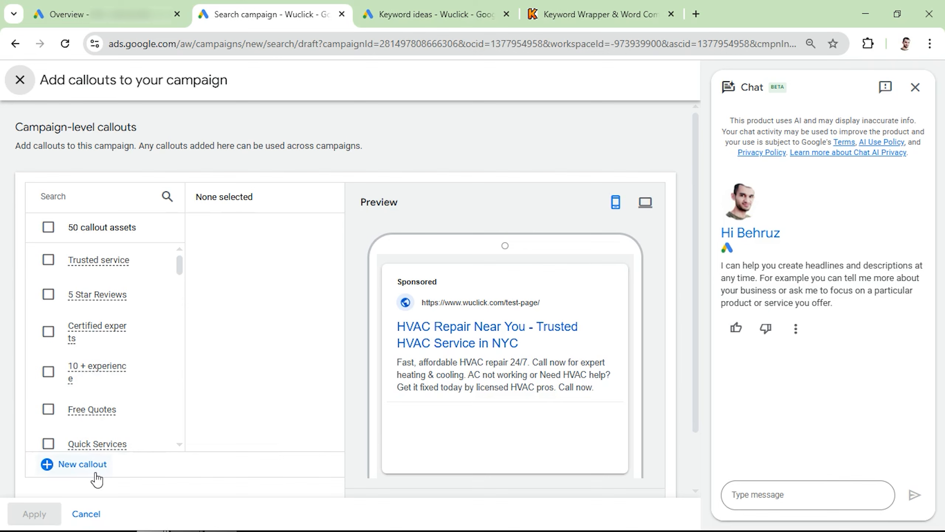
pyautogui.click(85, 465)
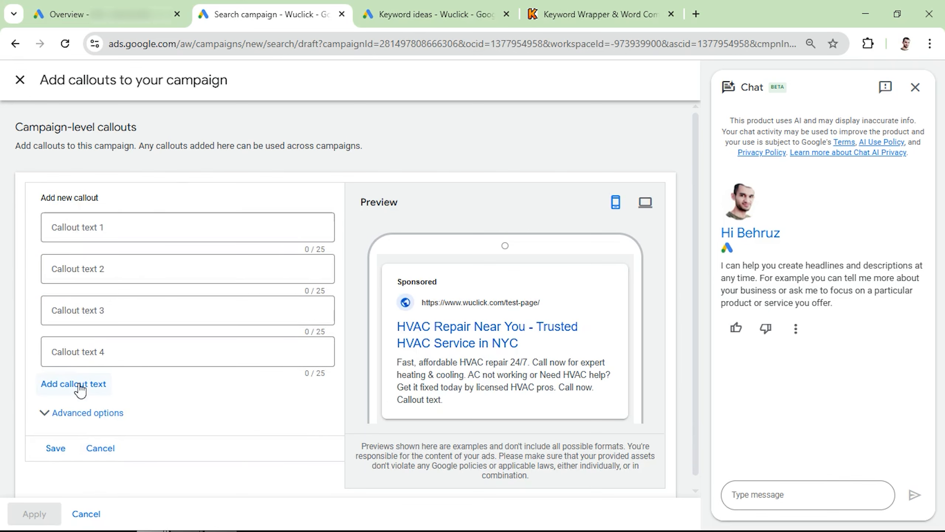
pyautogui.click(80, 386)
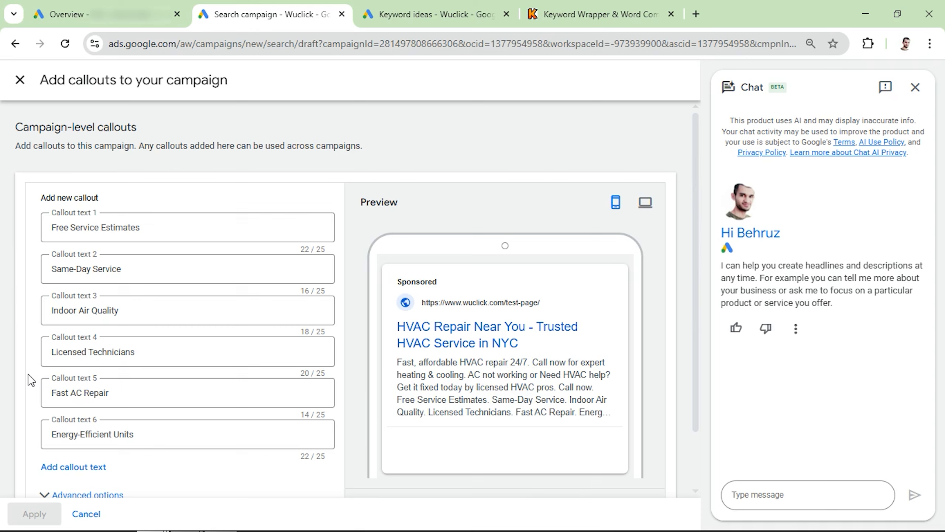
pyautogui.scroll(-1, 74, 369)
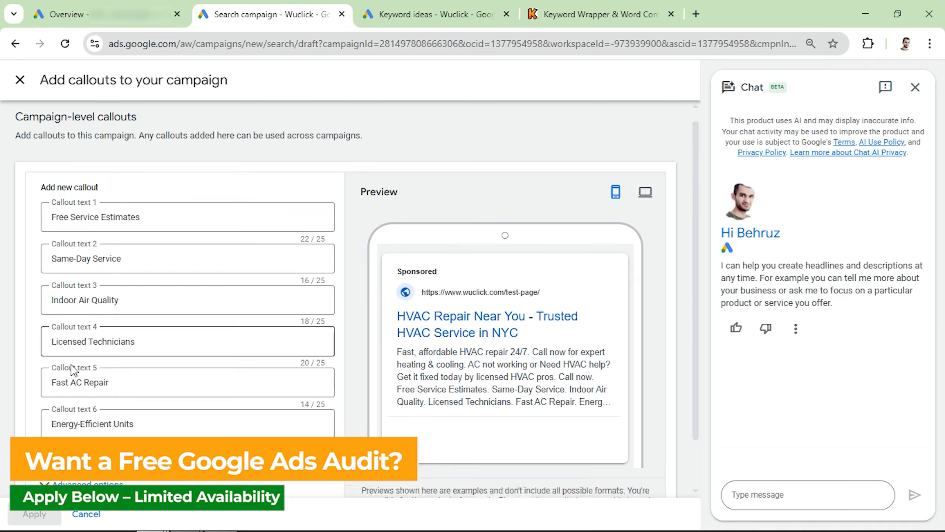
pyautogui.scroll(-3, 73, 370)
pyautogui.click(322, 462)
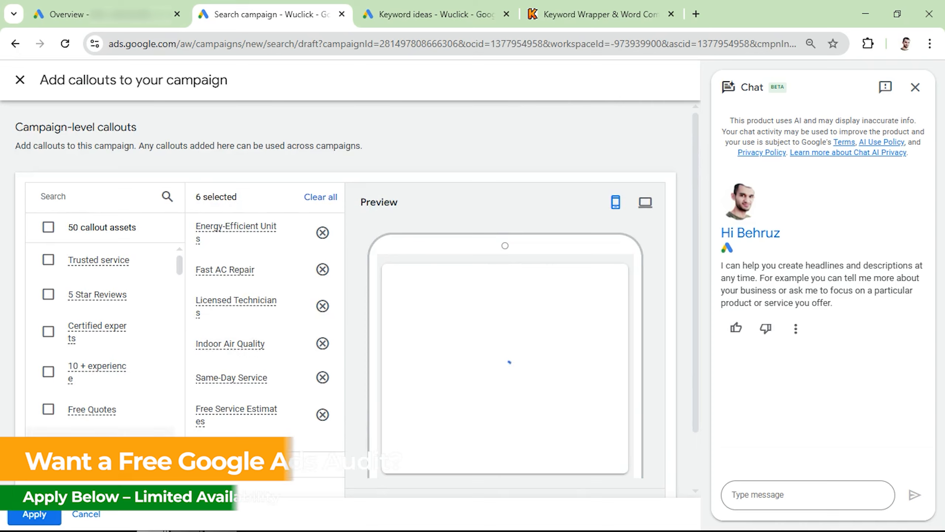
pyautogui.click(34, 514)
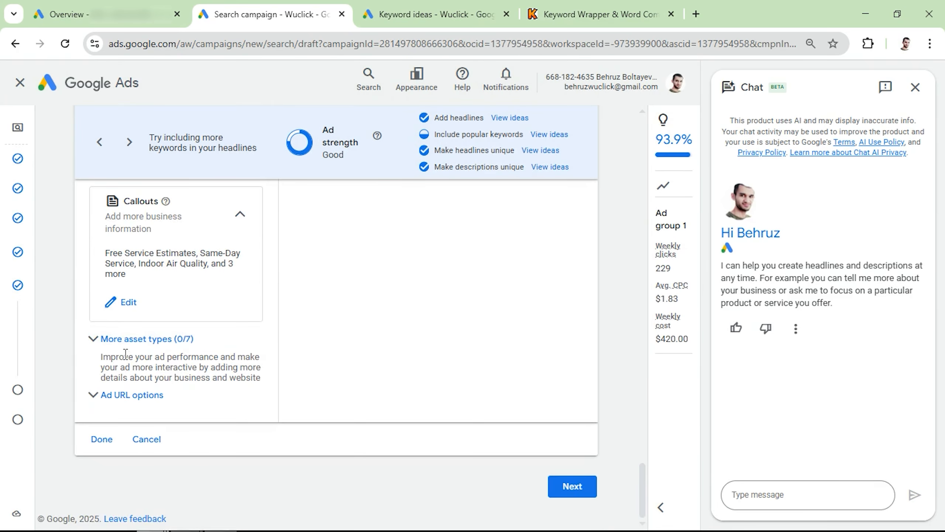
# - Start a new United States call asset for the campaign and enter the business phone number copied from the HVAC landing page
pyautogui.click(120, 346)
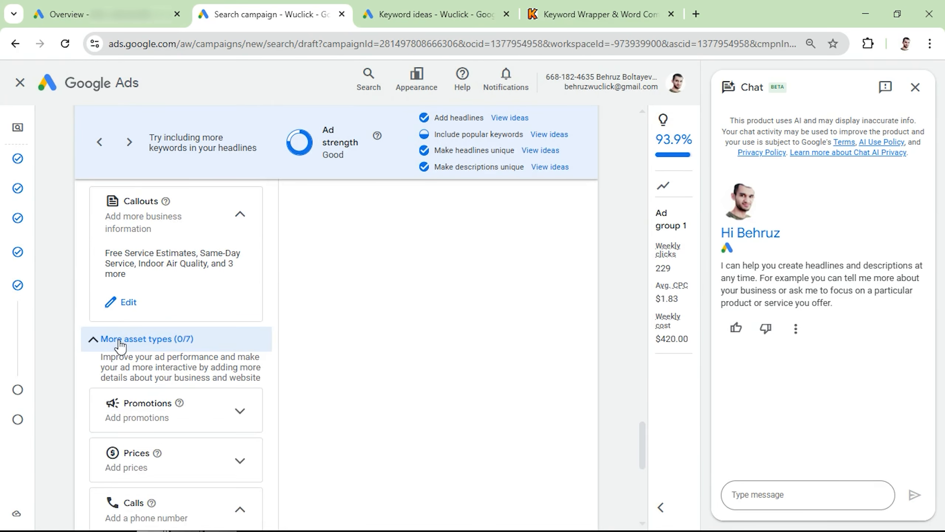
pyautogui.scroll(-3, 138, 357)
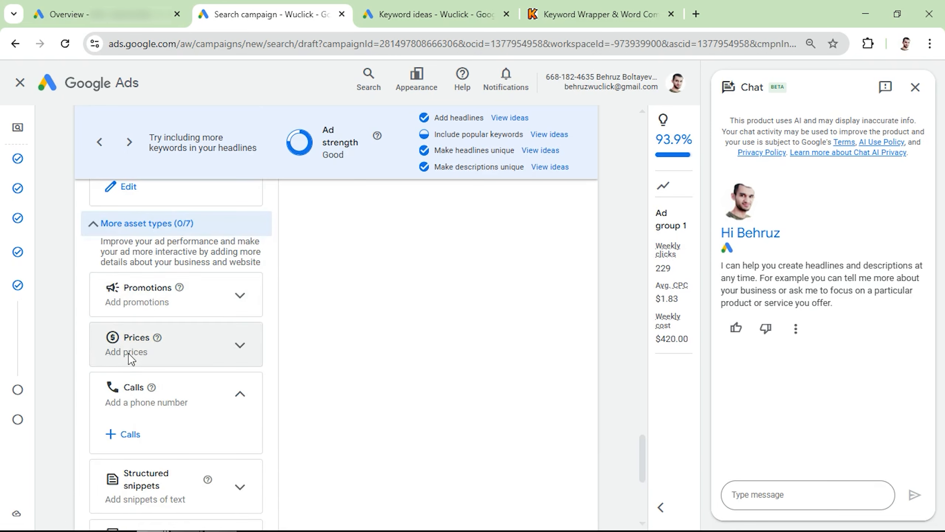
pyautogui.click(128, 440)
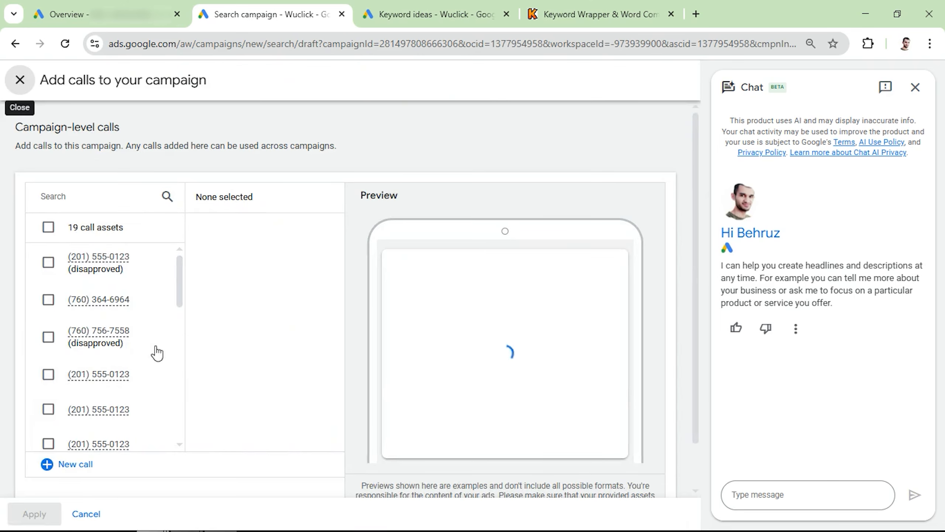
pyautogui.click(54, 464)
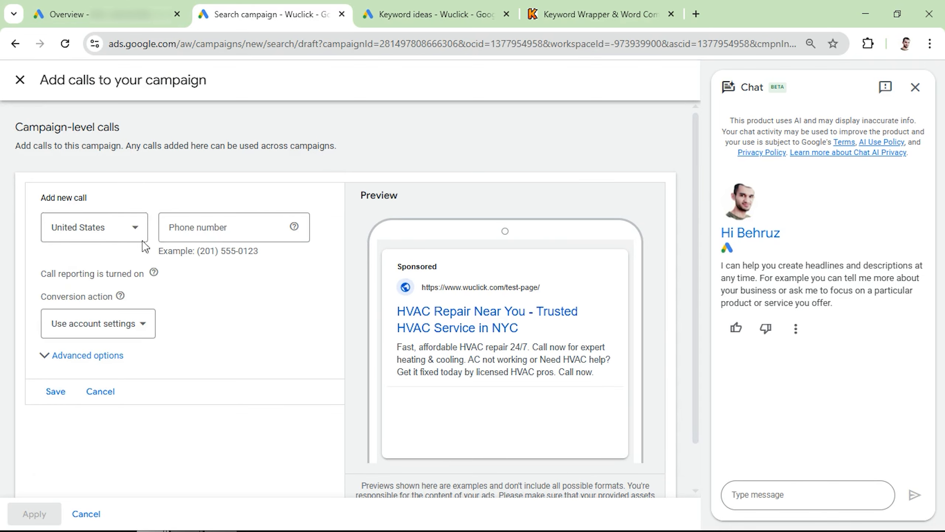
pyautogui.click(206, 228)
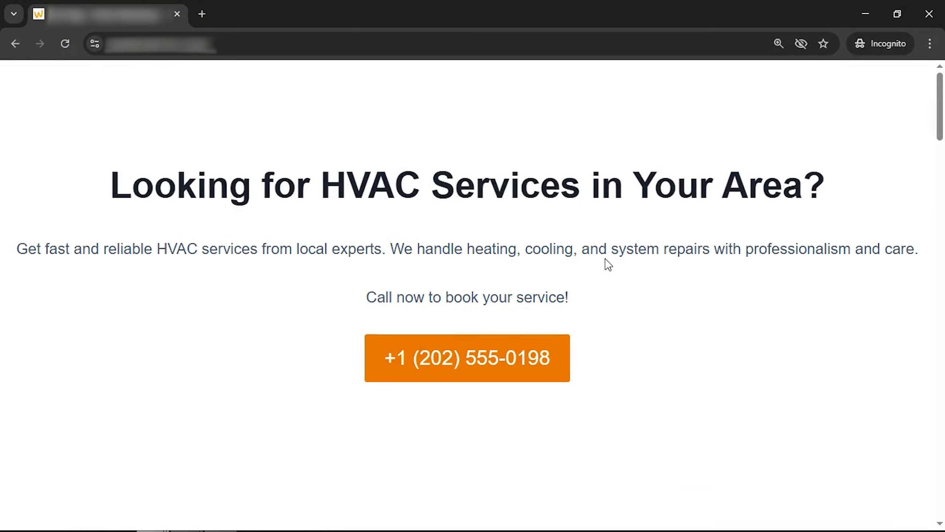
pyautogui.moveTo(709, 364); pyautogui.dragTo(375, 351)
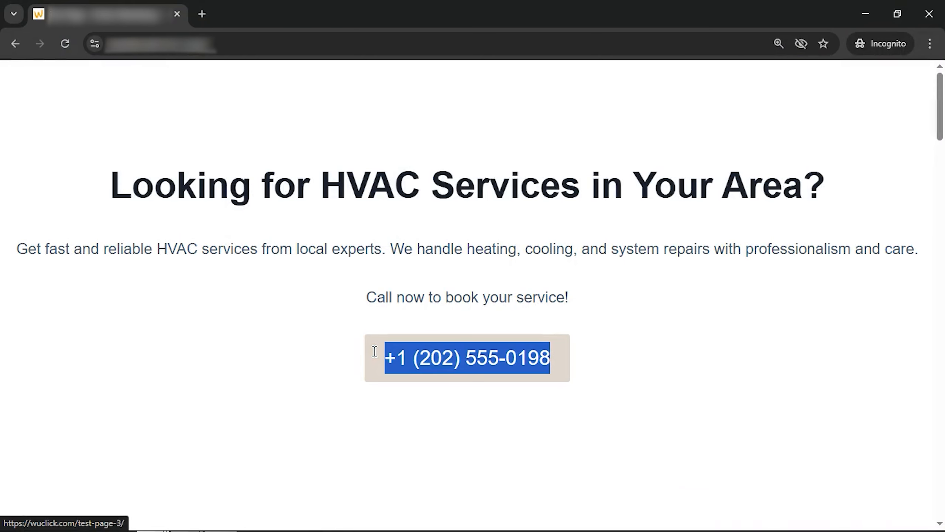
pyautogui.click(320, 398)
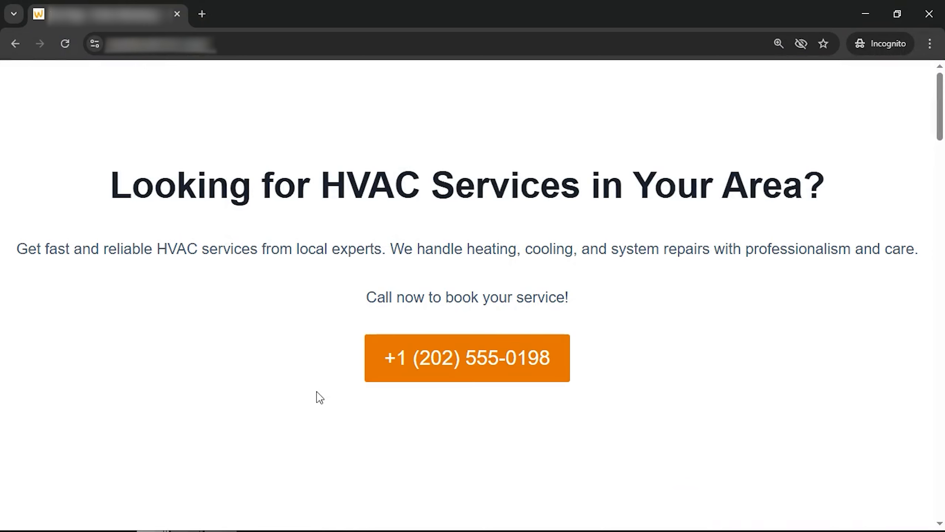
pyautogui.hotkey('alt', 'Tab')
pyautogui.click(183, 228)
pyautogui.hotkey('ctrl', 'v')
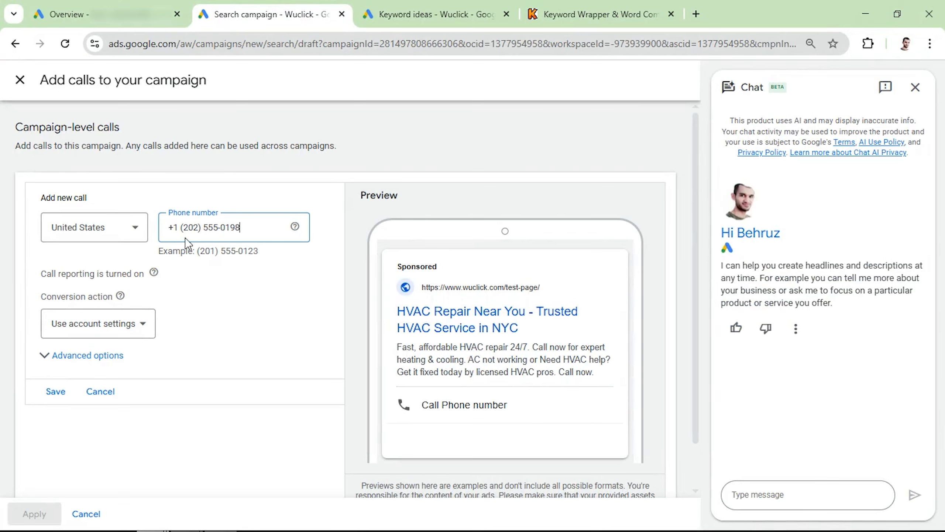
pyautogui.moveTo(181, 227); pyautogui.dragTo(149, 234)
pyautogui.press('BackSpace')
pyautogui.hotkey('ctrl', 'z')
pyautogui.click(221, 303)
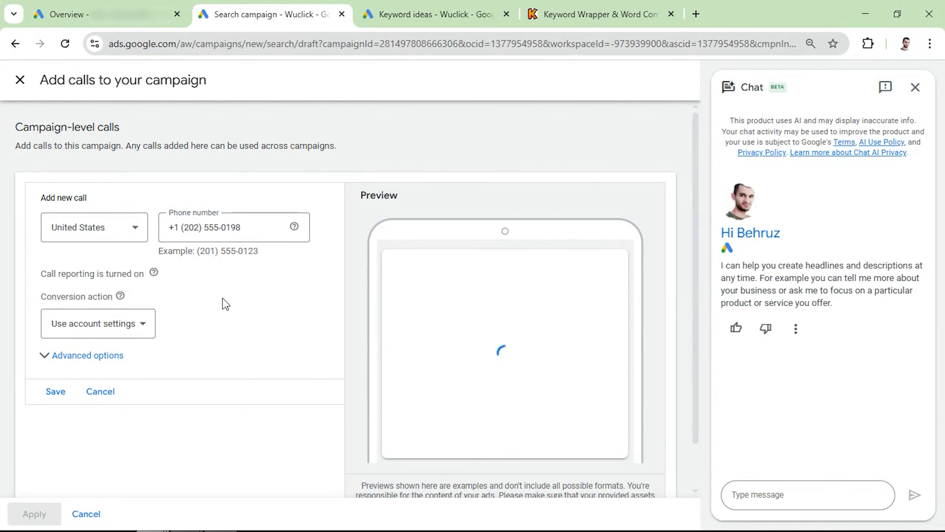
# - Save the new call asset and apply it to the campaign
pyautogui.click(56, 392)
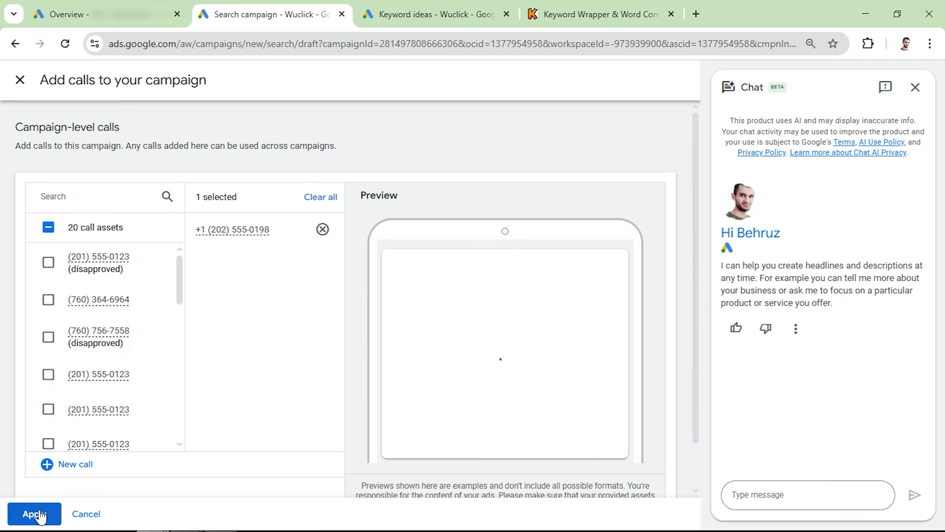
pyautogui.click(41, 514)
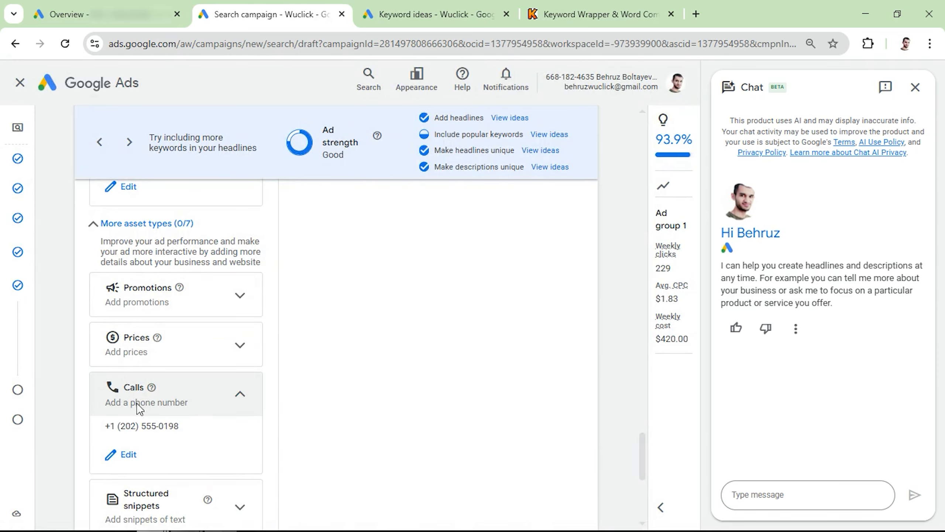
# - Add an English structured snippet with the Types header and values Residential Homes, Office Buildings, Retail Stores and New Constructions to the campaign
pyautogui.scroll(-3, 130, 434)
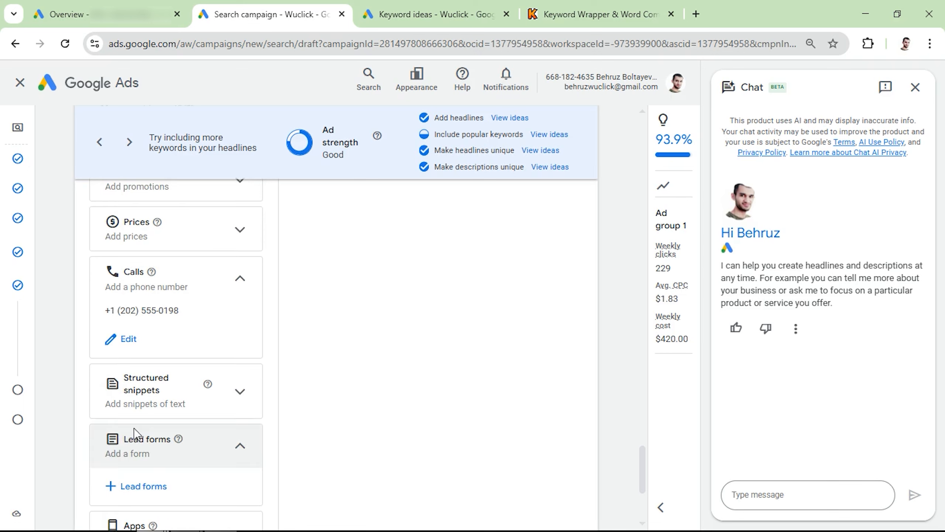
pyautogui.click(151, 382)
pyautogui.click(152, 437)
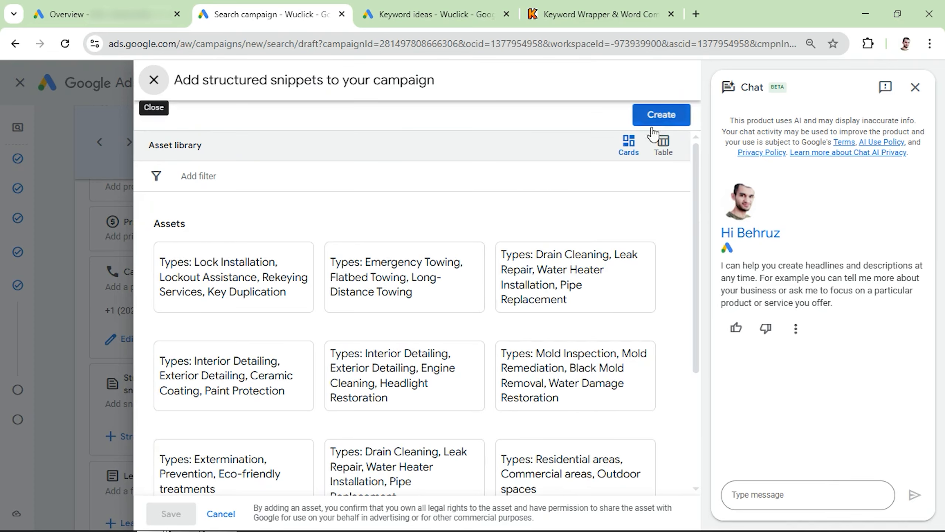
pyautogui.click(652, 125)
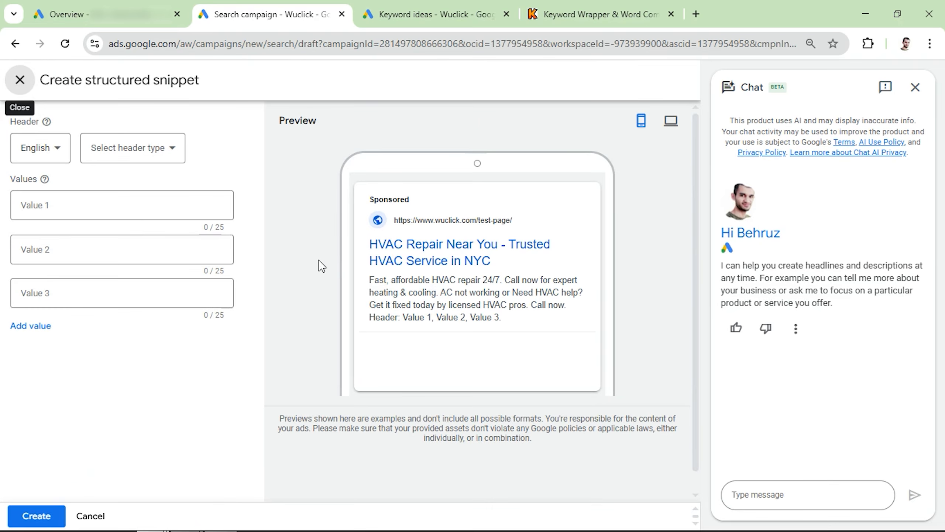
pyautogui.click(139, 154)
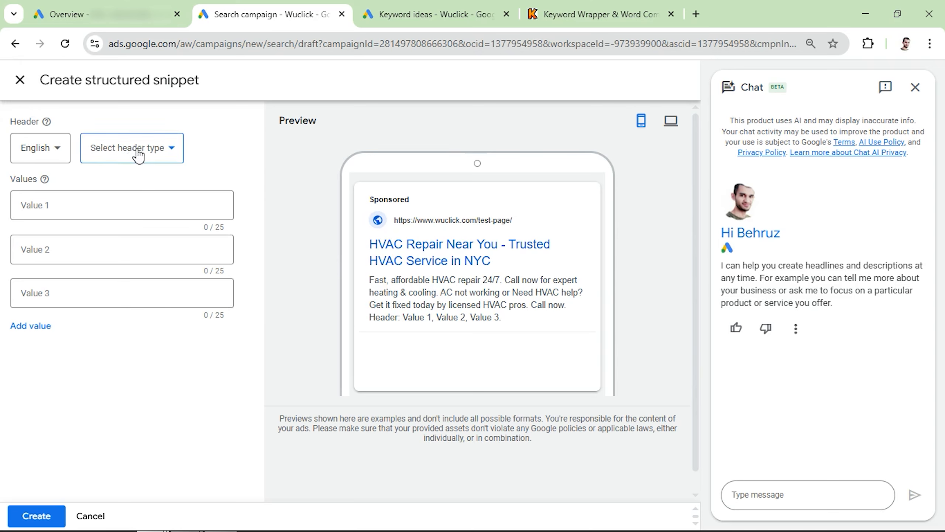
pyautogui.scroll(-4, 152, 272)
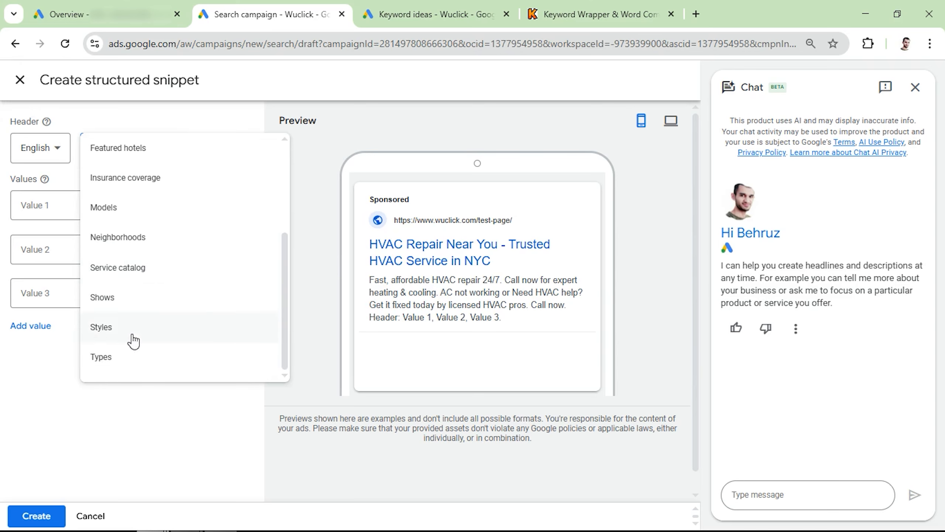
pyautogui.click(130, 358)
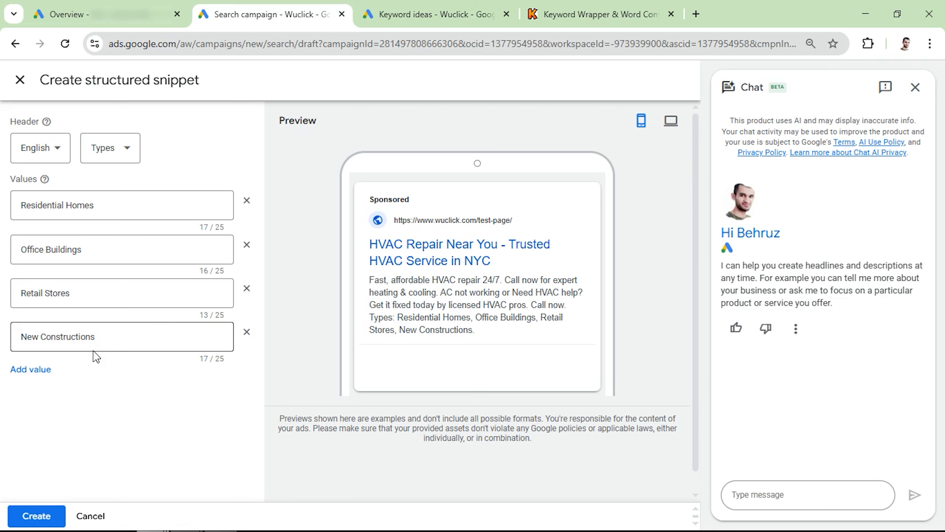
pyautogui.click(37, 515)
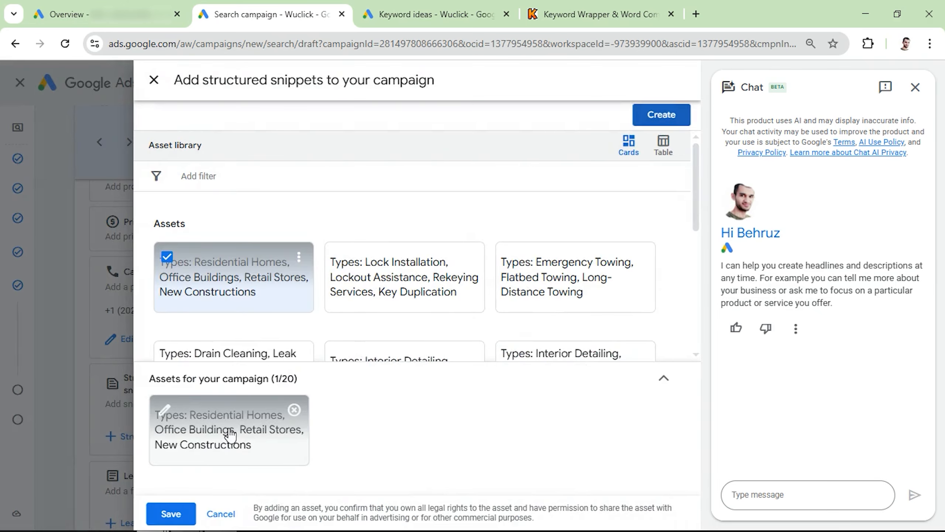
pyautogui.click(171, 514)
# - Finish the HVAC ad with its assets and continue to the campaign's budget settings
pyautogui.scroll(-6, 179, 390)
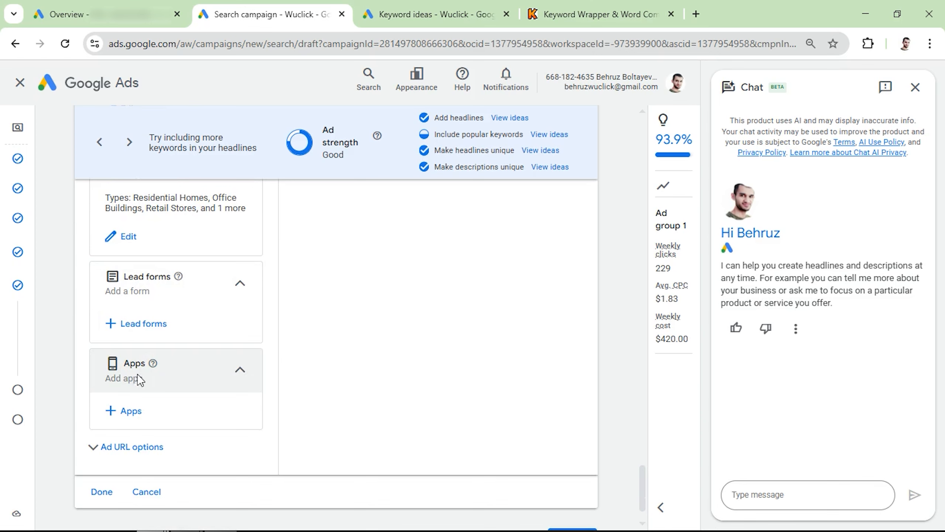
pyautogui.click(105, 491)
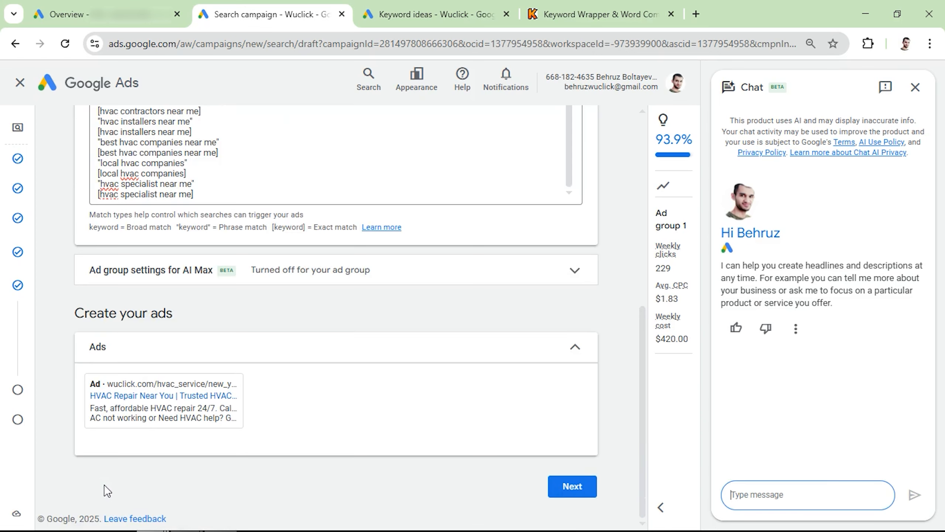
pyautogui.click(573, 485)
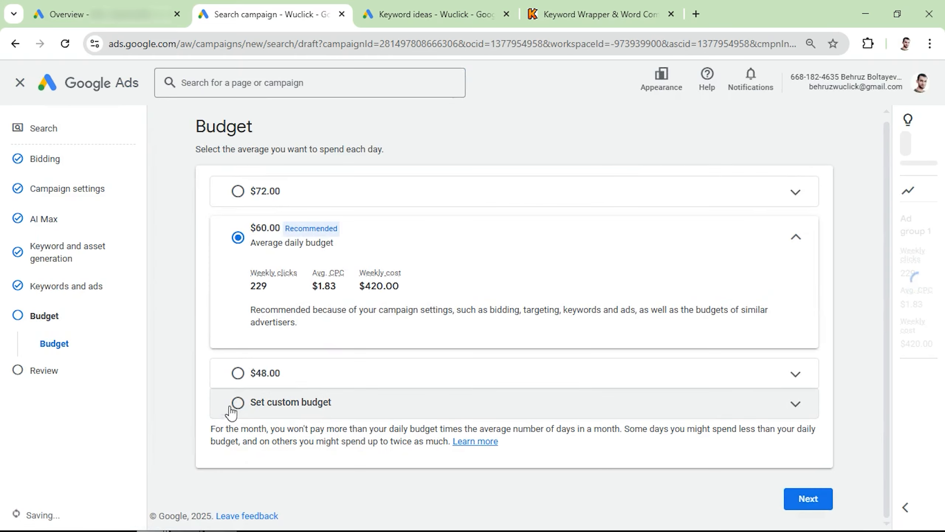
# - Set a custom average daily budget of $60.00 and publish the campaign
pyautogui.click(230, 408)
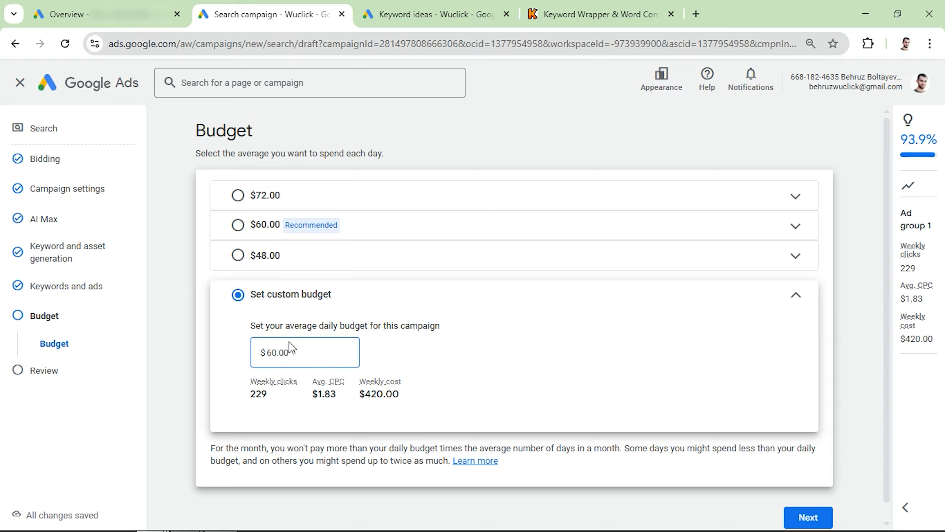
pyautogui.click(591, 452)
pyautogui.click(804, 517)
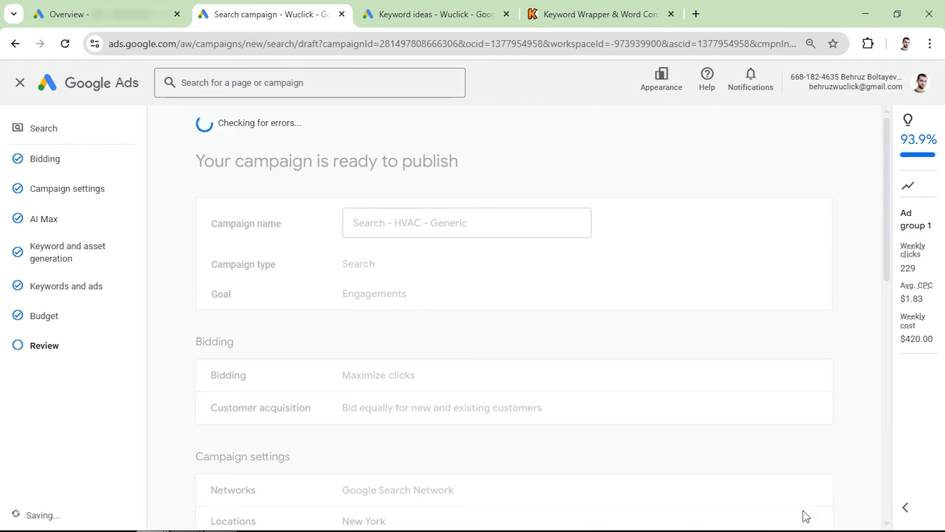
pyautogui.click(786, 148)
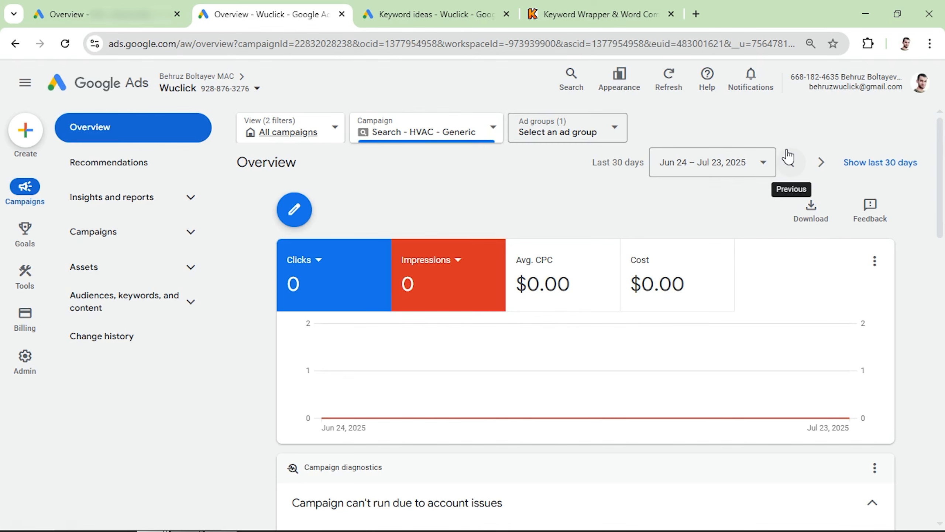
# - Open the Search - HVAC - Generic campaign's ad groups and rename Ad group 1 as generic
pyautogui.click(190, 234)
pyautogui.click(157, 277)
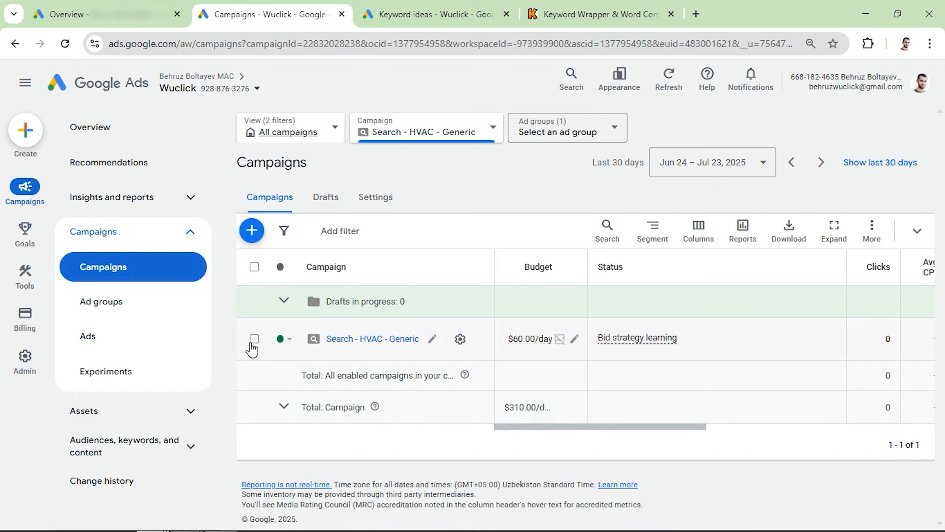
pyautogui.click(253, 341)
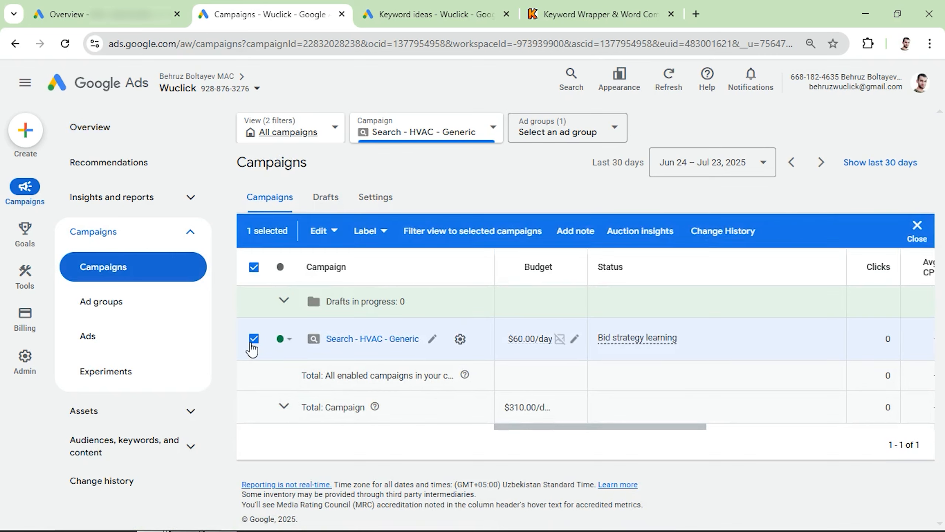
pyautogui.click(345, 339)
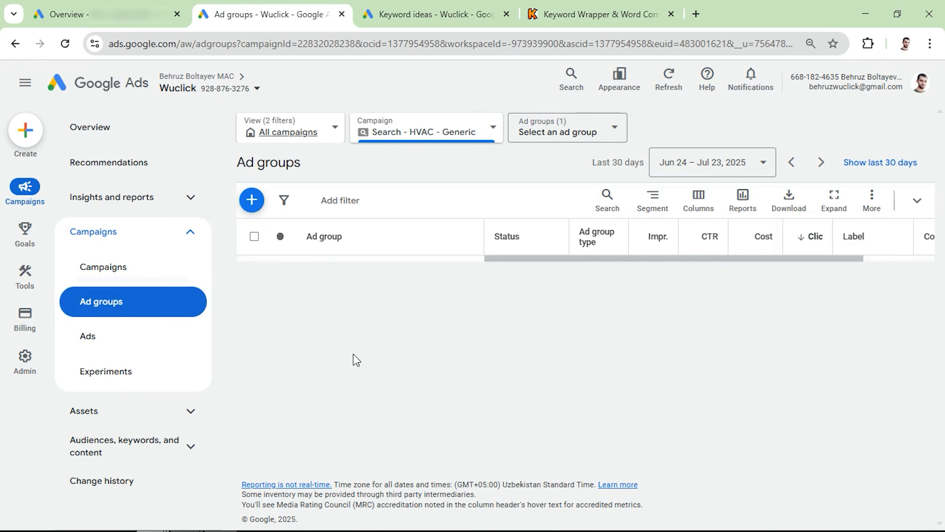
pyautogui.click(363, 277)
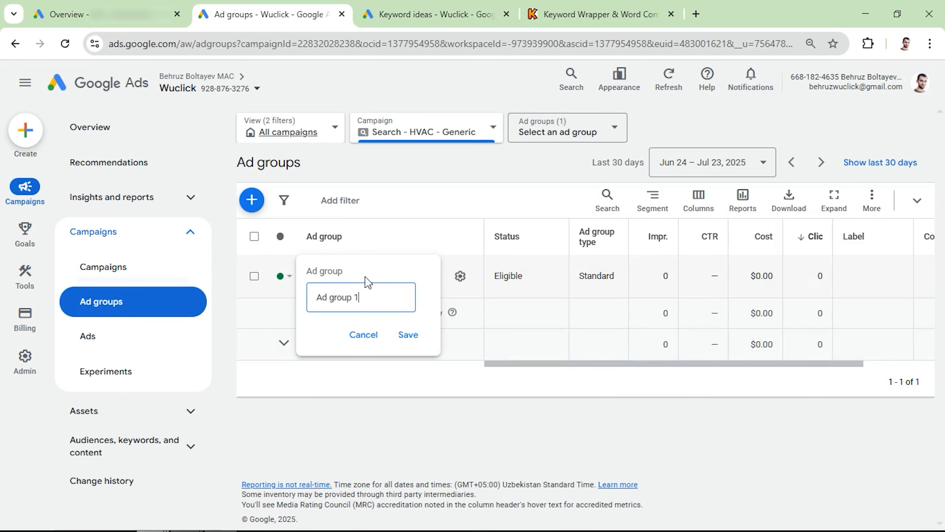
pyautogui.hotkey('ctrl', 'a')
pyautogui.write('generic')
pyautogui.press('Return')
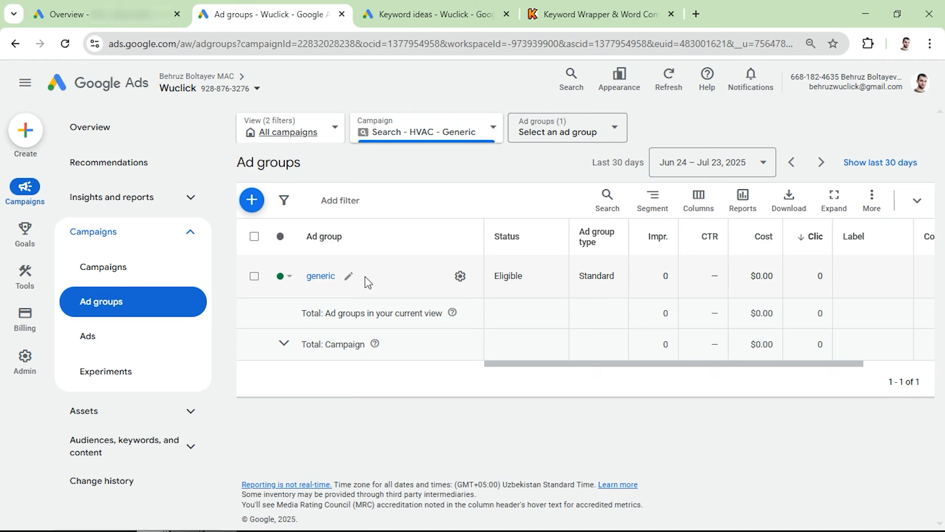
# - Review the generic ad group's keywords and their performance columns, and return to the ad groups list
pyautogui.click(321, 276)
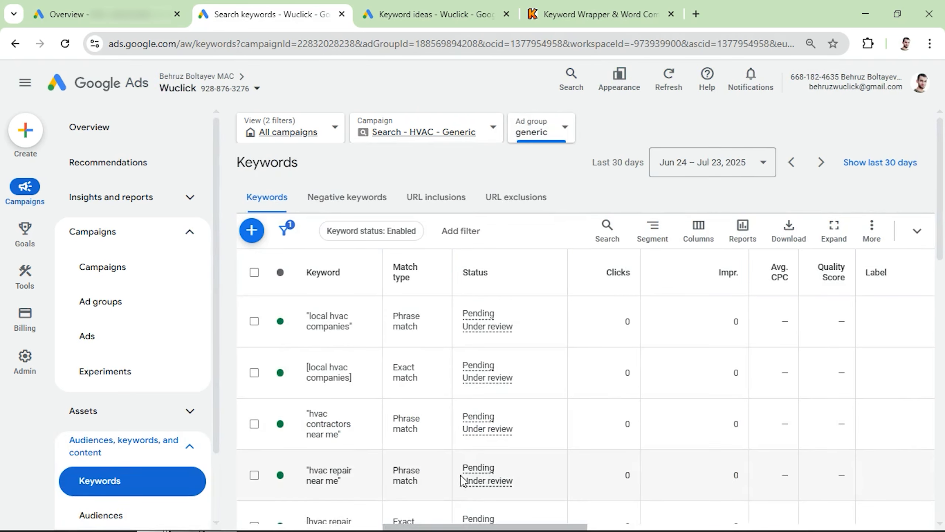
pyautogui.moveTo(492, 526)
pyautogui.moveTo(492, 525); pyautogui.dragTo(897, 525)
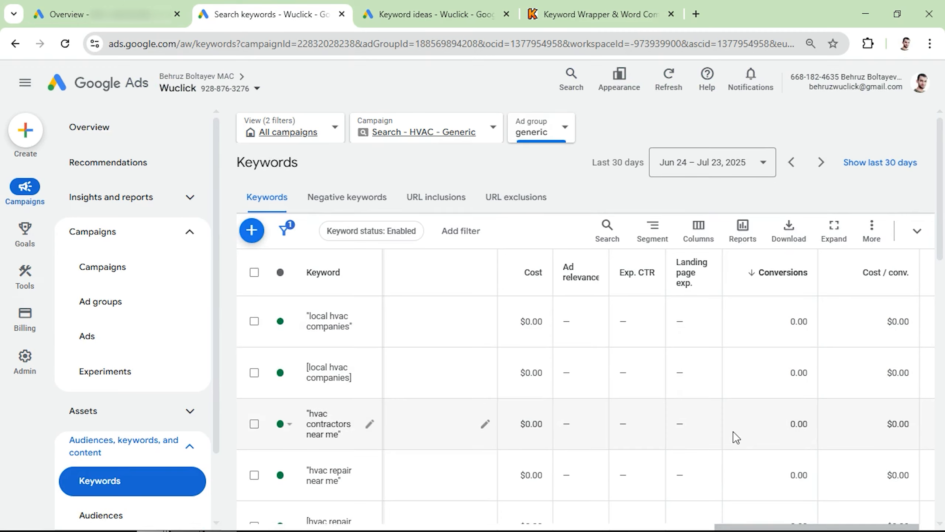
pyautogui.click(120, 315)
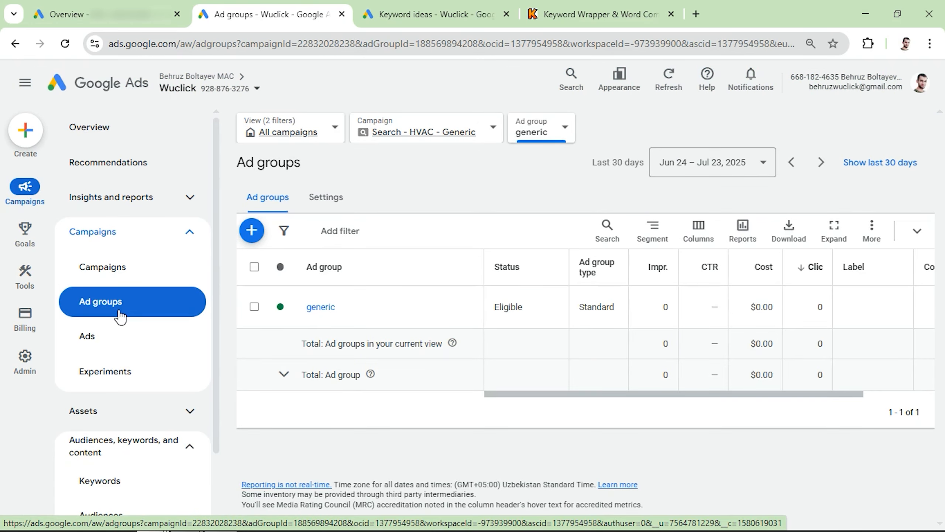